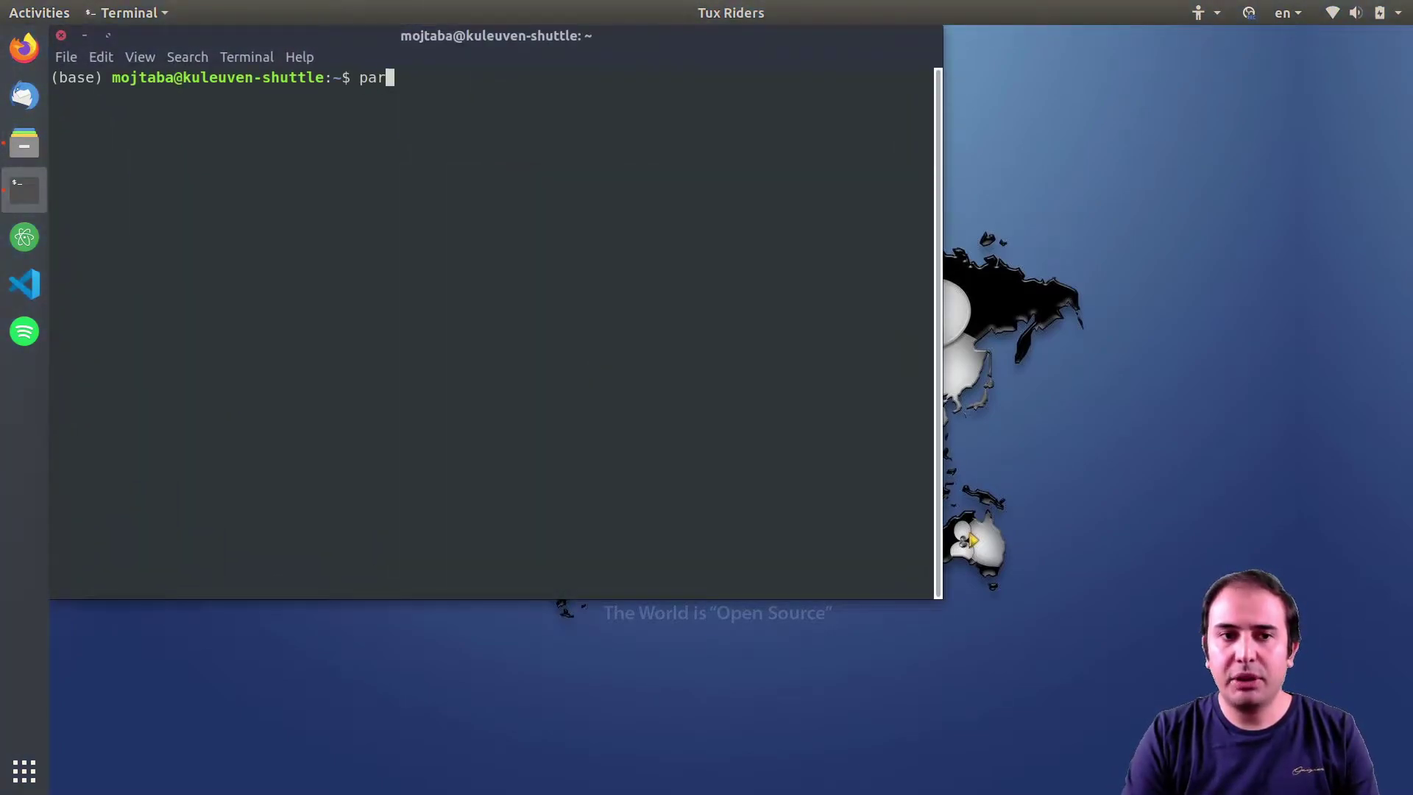
Launch ParaView from the terminal and load the output-* series from Desktop/postprocessing/degradation_corrosion/files
type("aview")
key("Return")
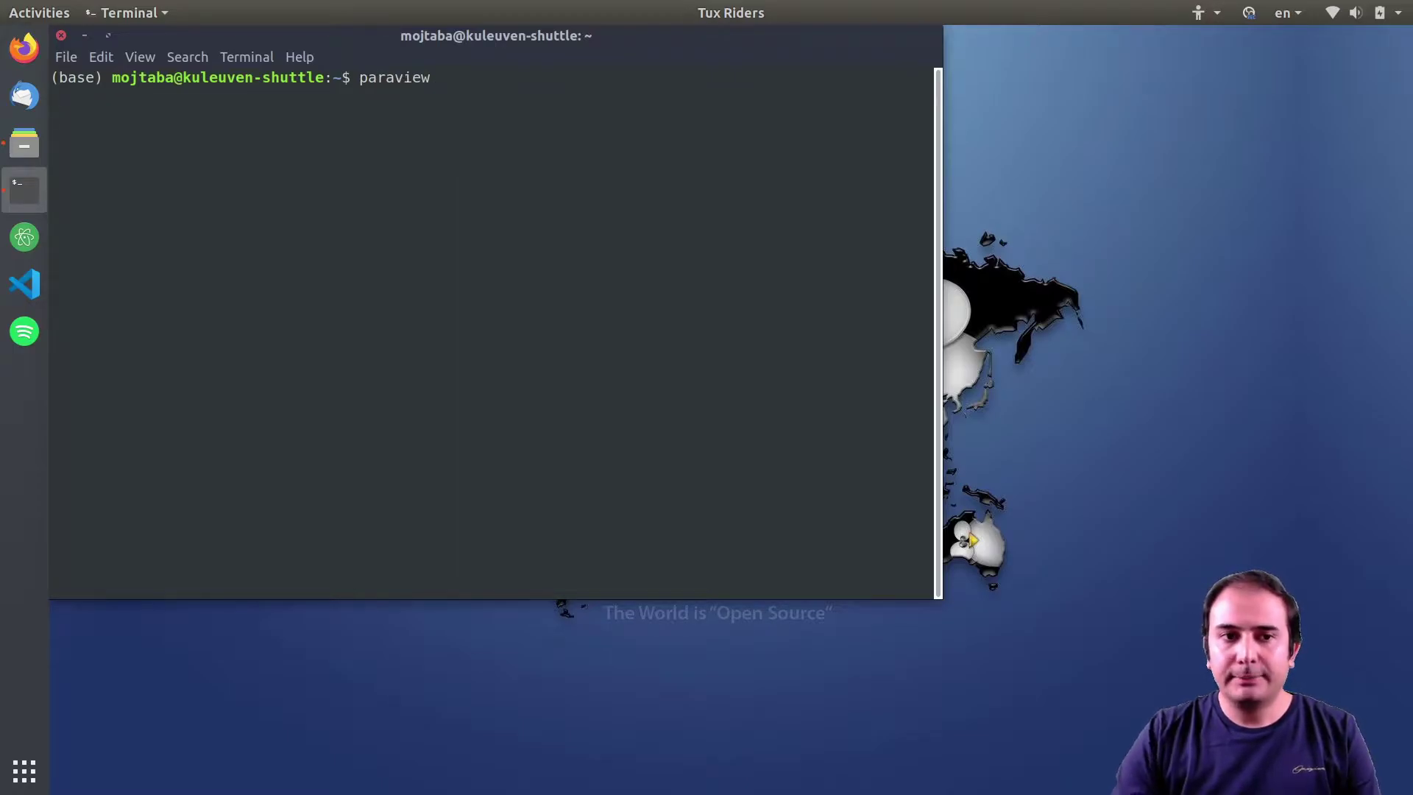
key("ctrl+o")
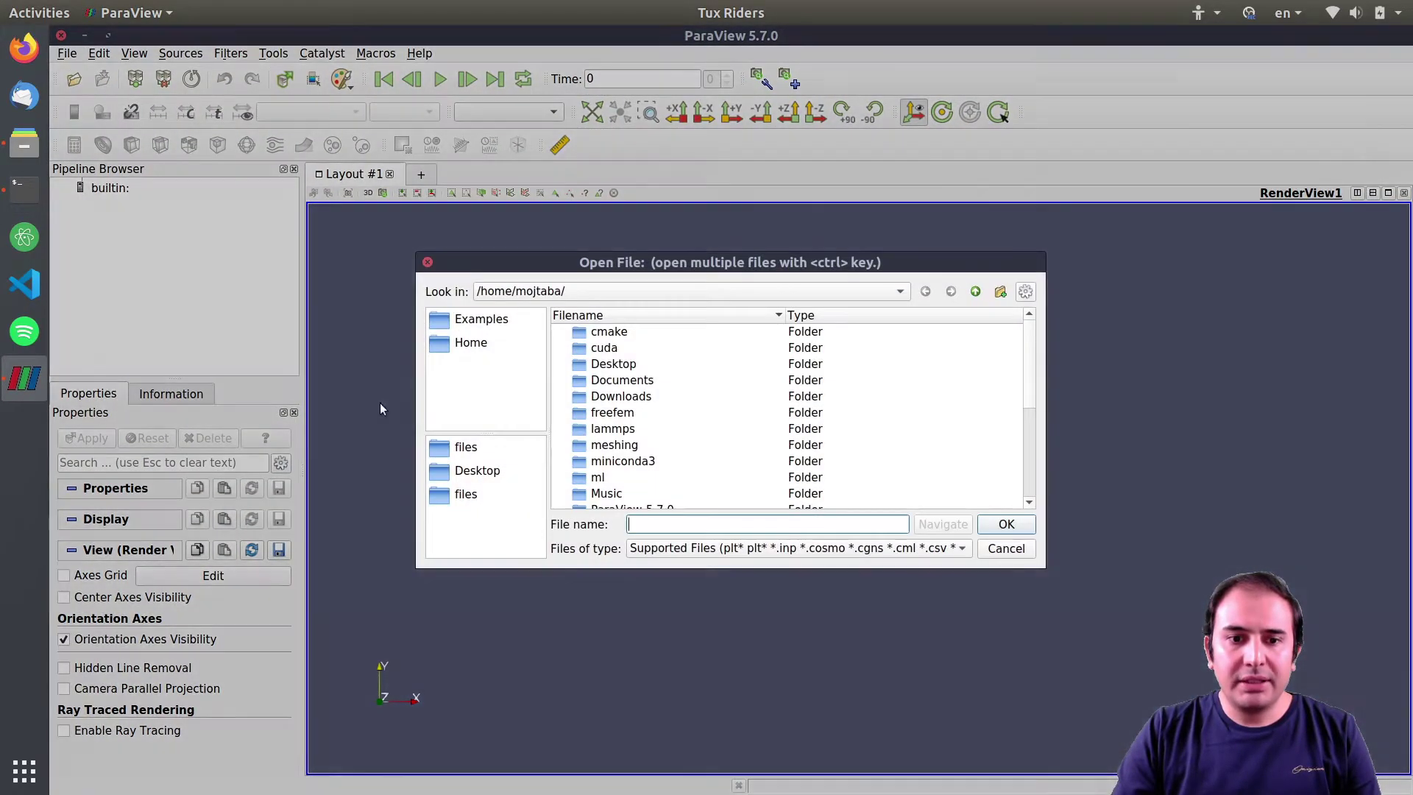
left_click(478, 472)
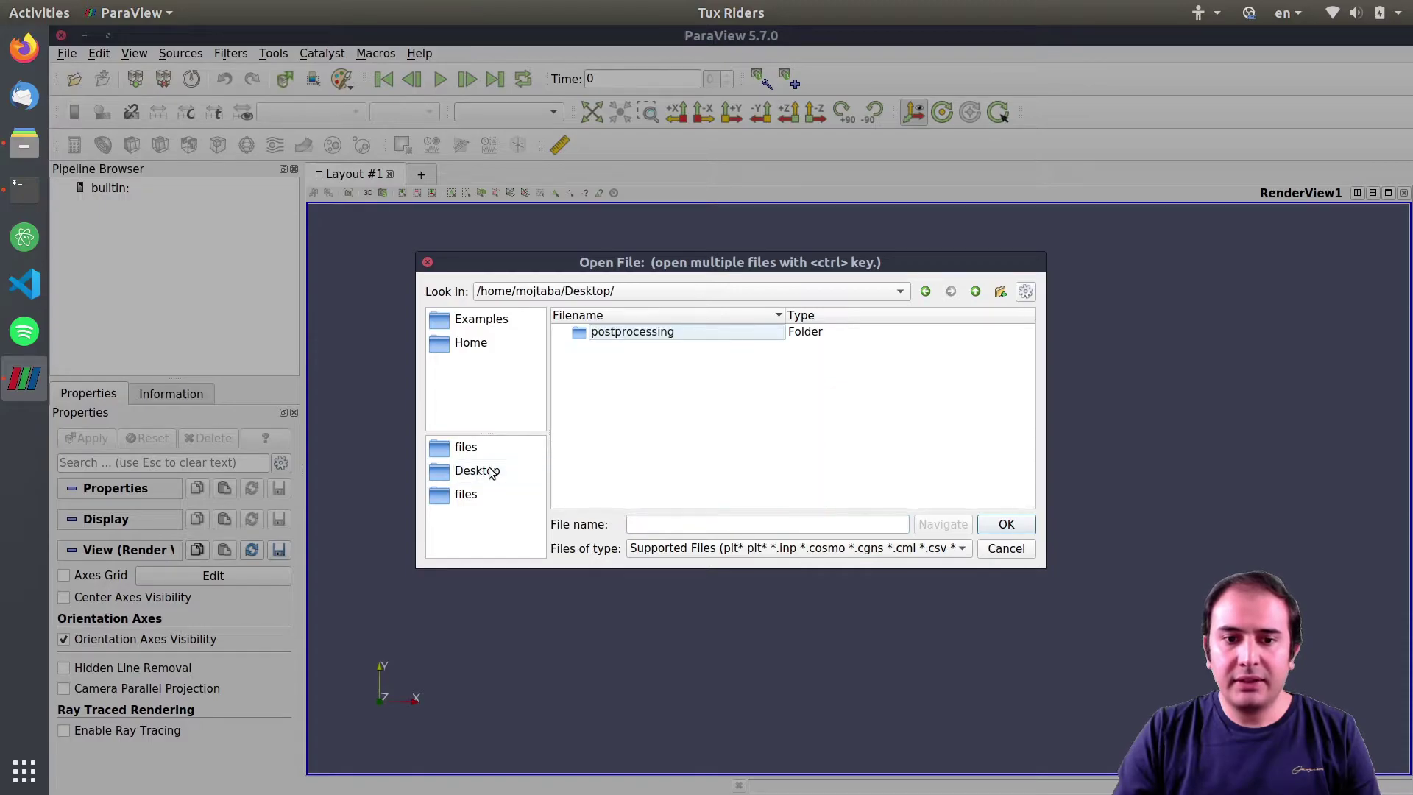
double_click(629, 336)
double_click(629, 363)
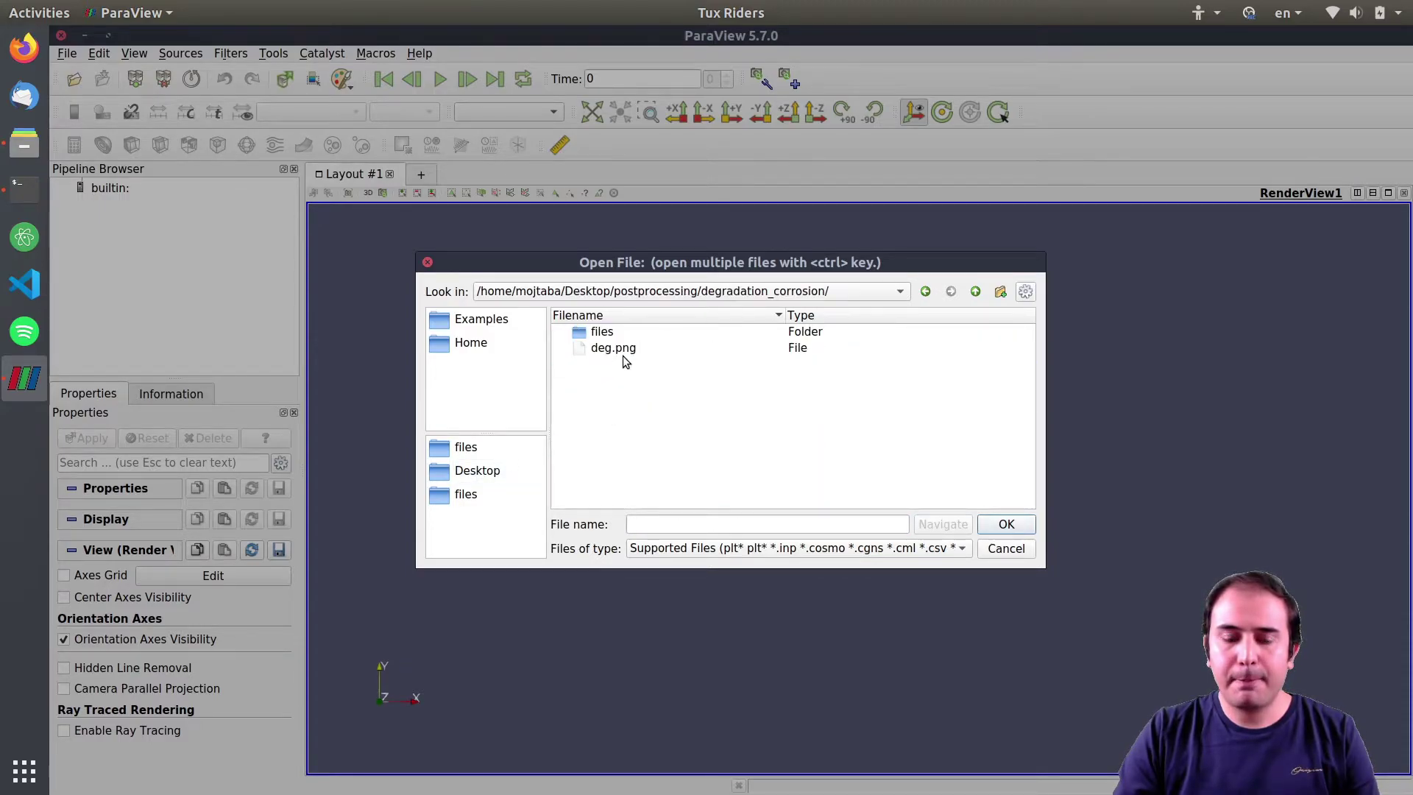
double_click(599, 333)
double_click(602, 333)
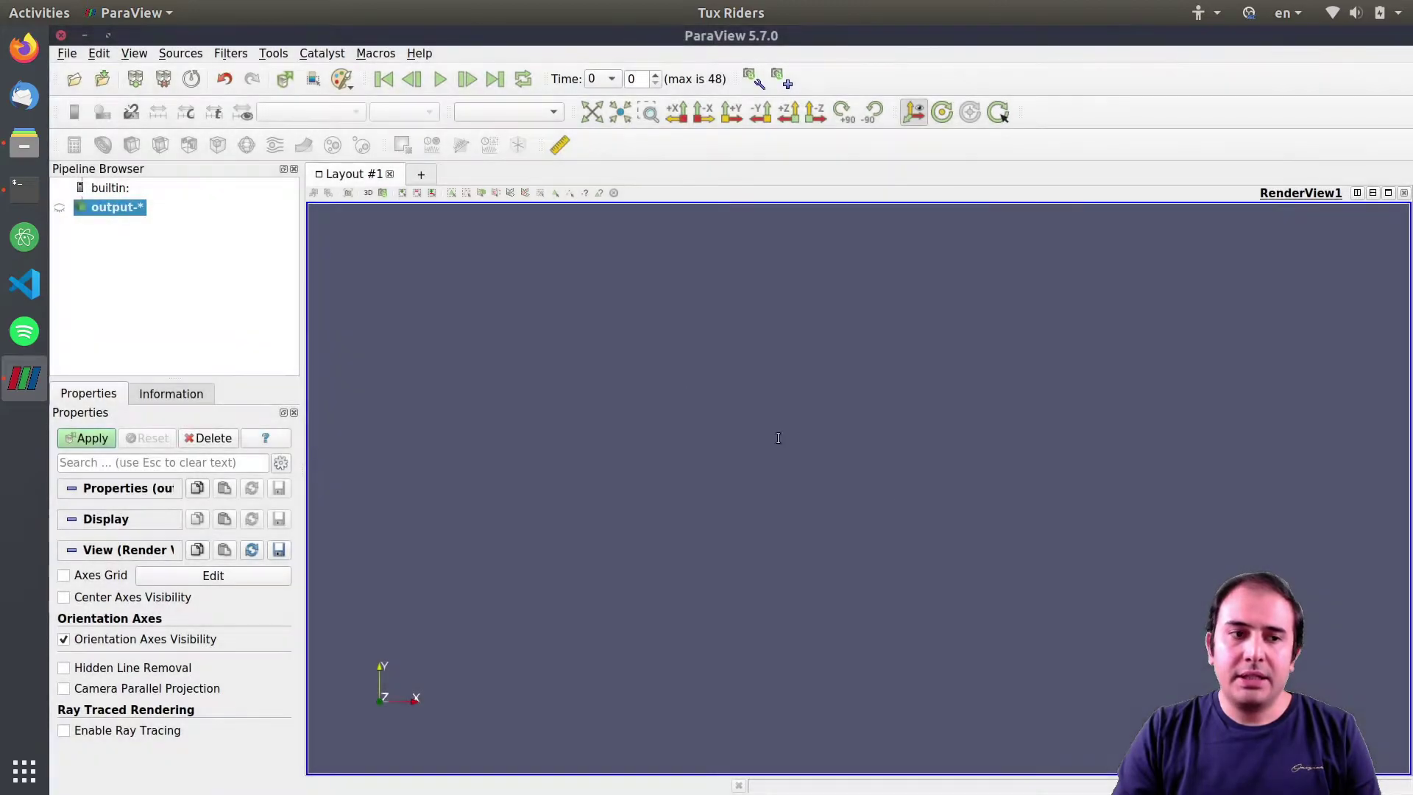
left_click(96, 437)
left_click_drag(828, 519, 825, 421)
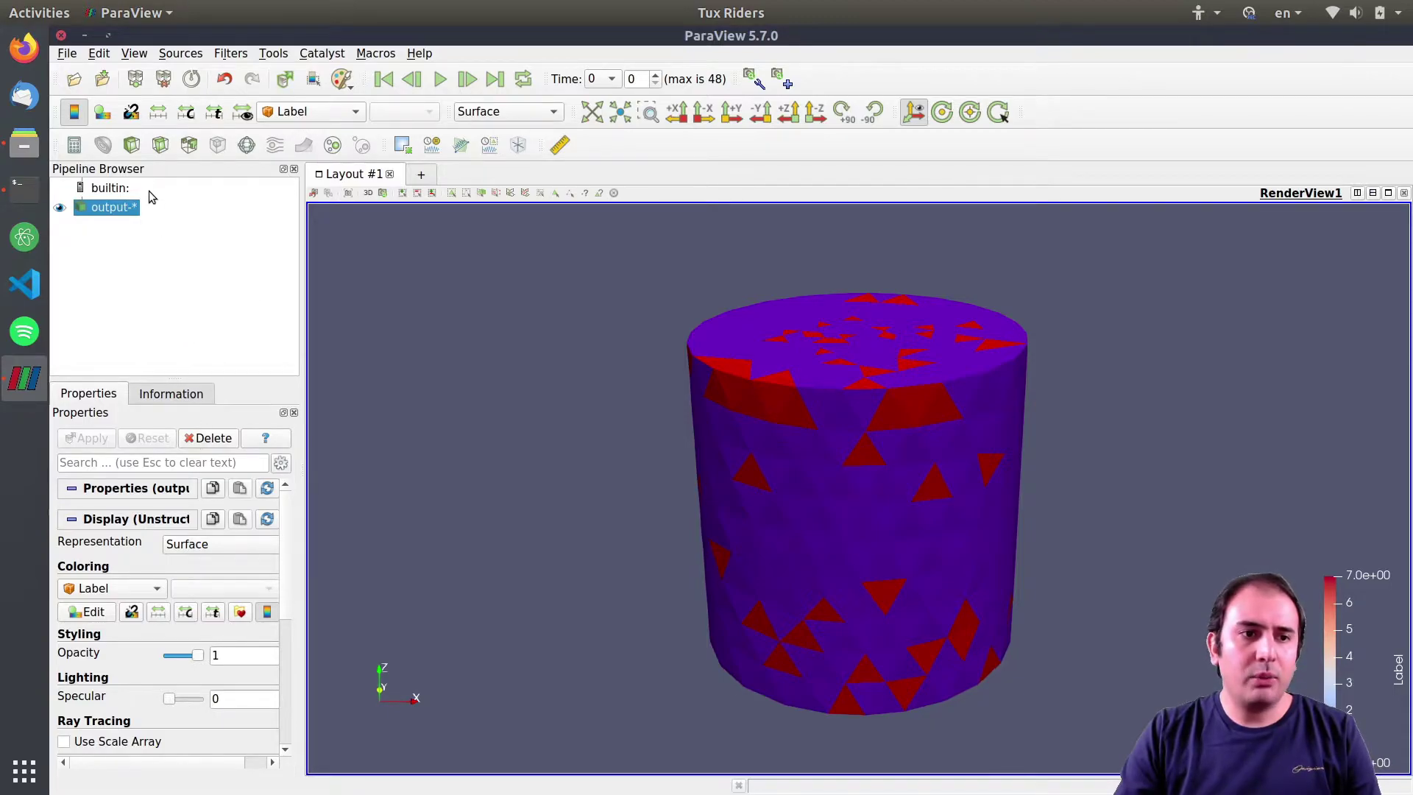
Clip the output-* data by the scalar phi at value 0 with Invert turned off
left_click(132, 145)
left_click(164, 513)
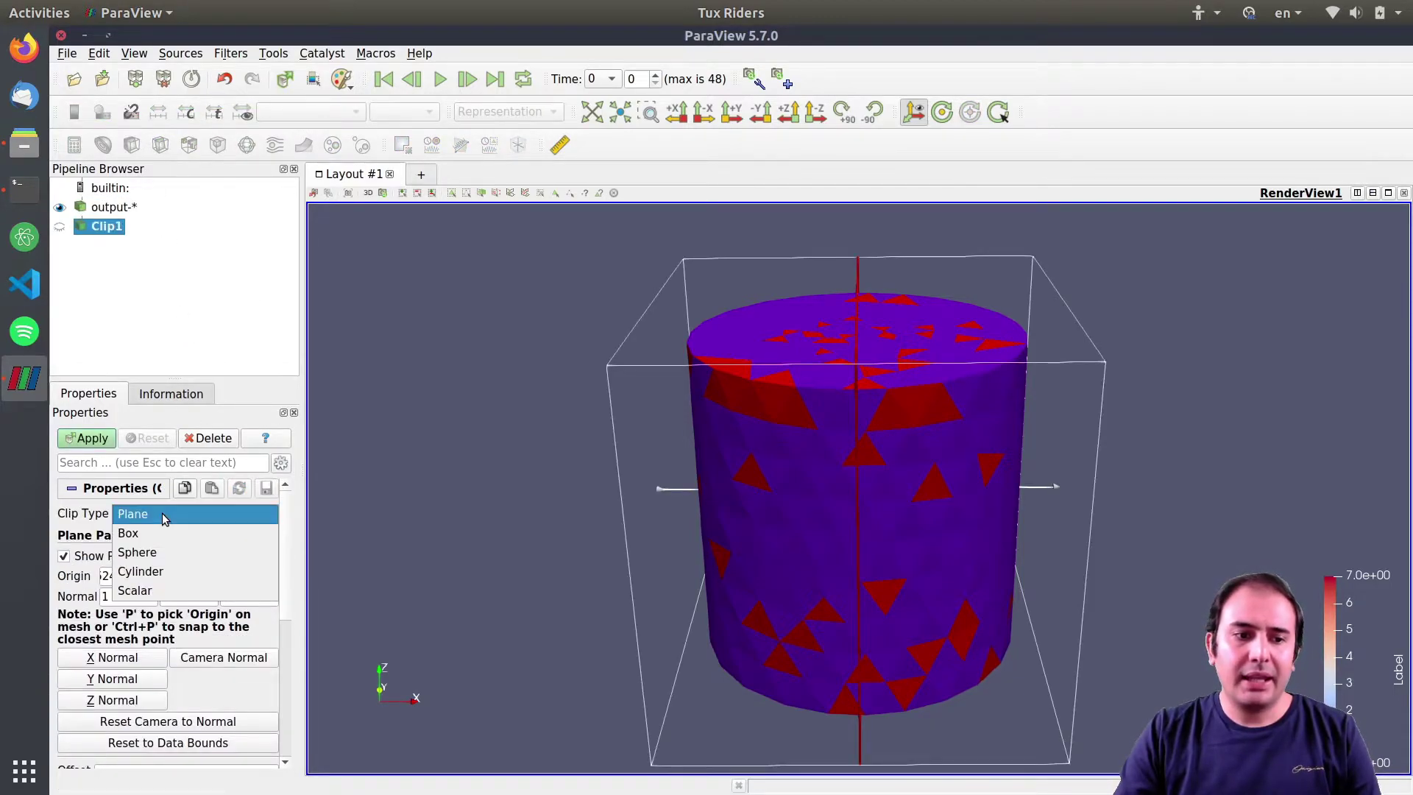
left_click(153, 588)
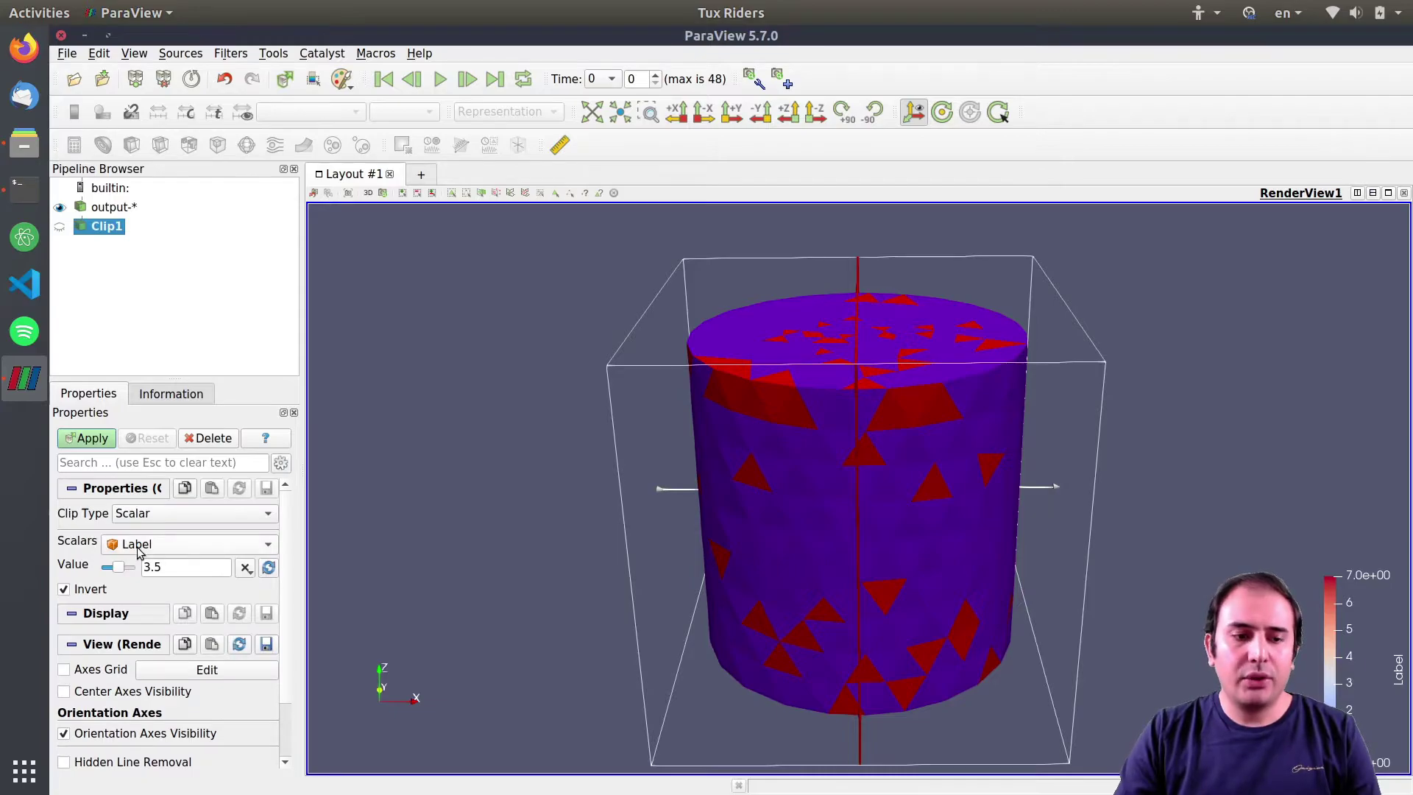
left_click(154, 541)
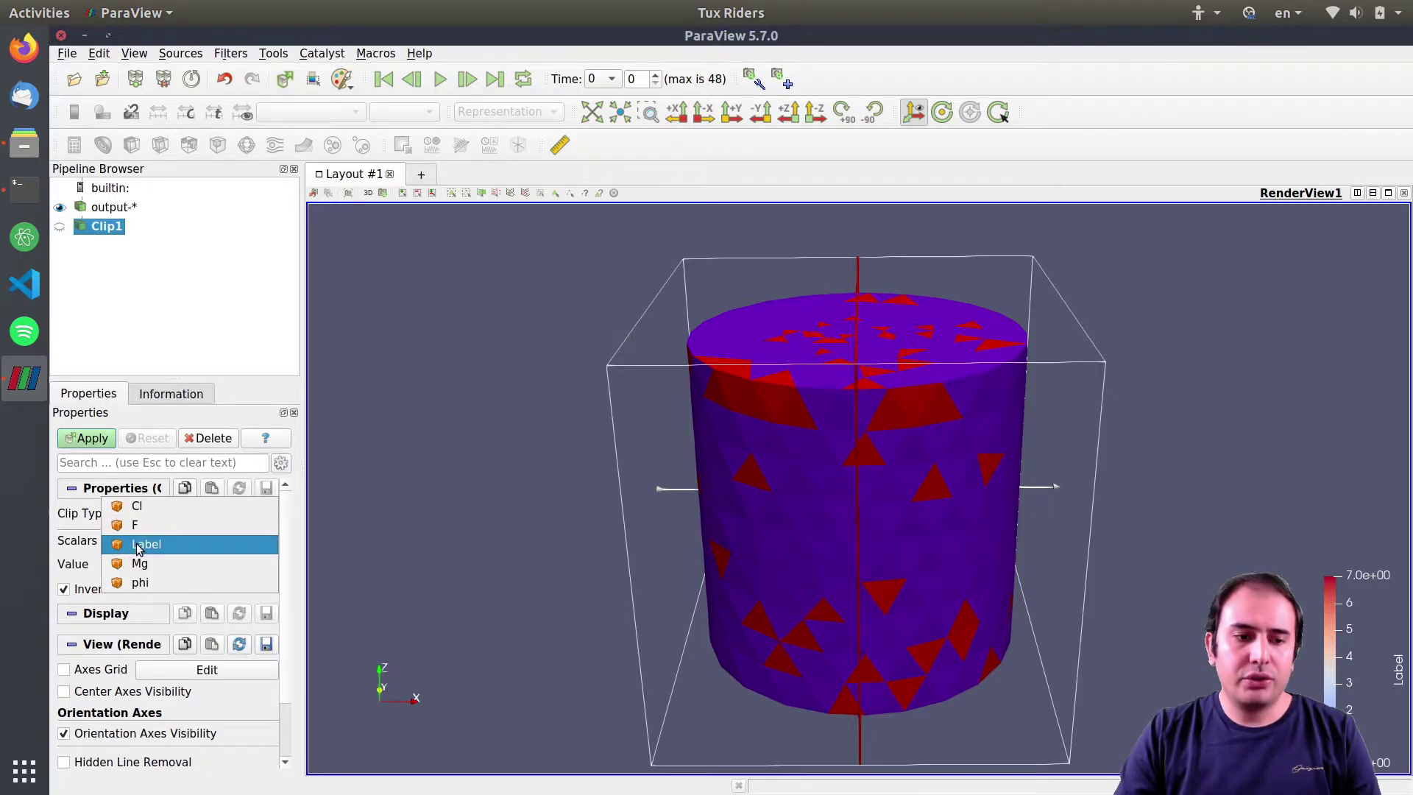
left_click(149, 582)
left_click(182, 564)
left_click_drag(182, 564, 130, 568)
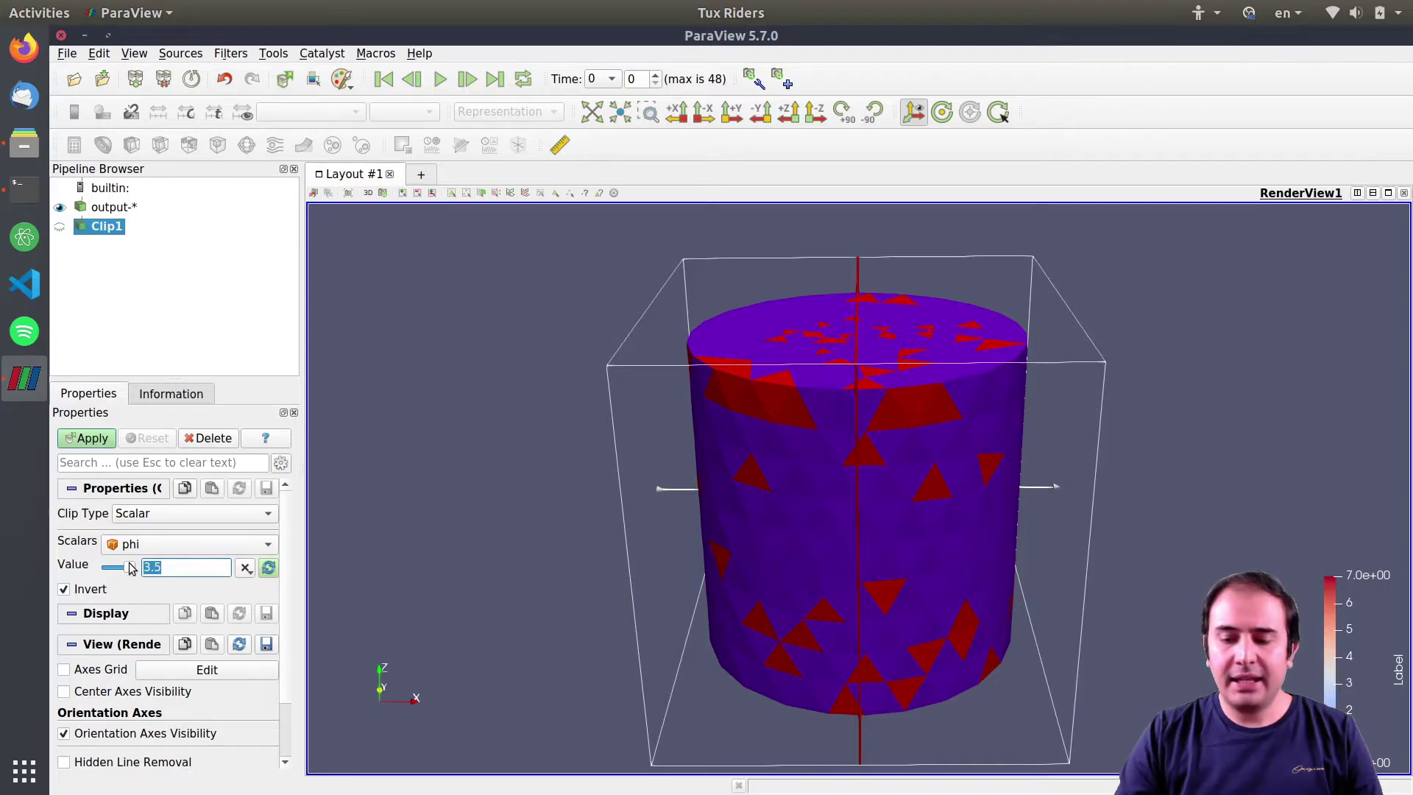
type("0")
left_click(93, 589)
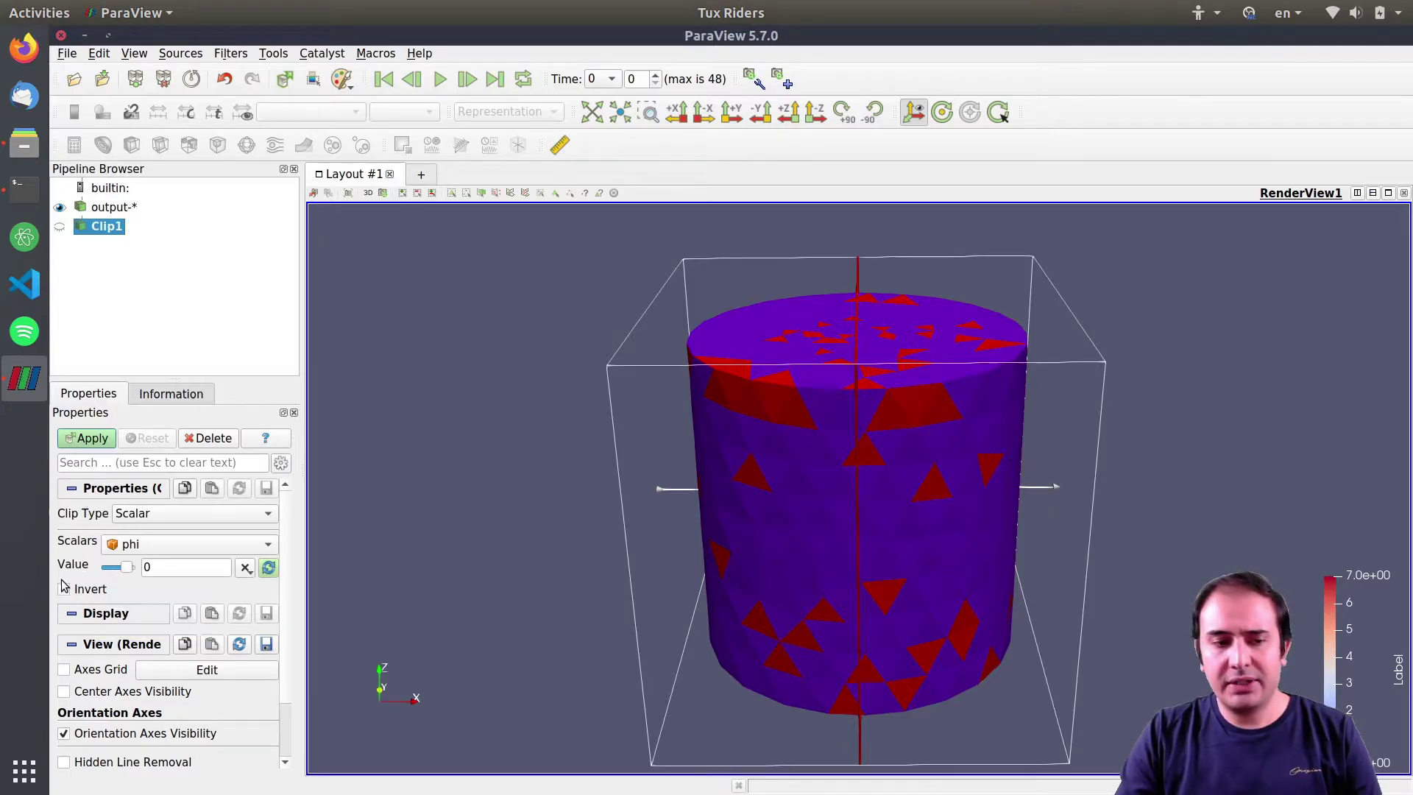
left_click(87, 439)
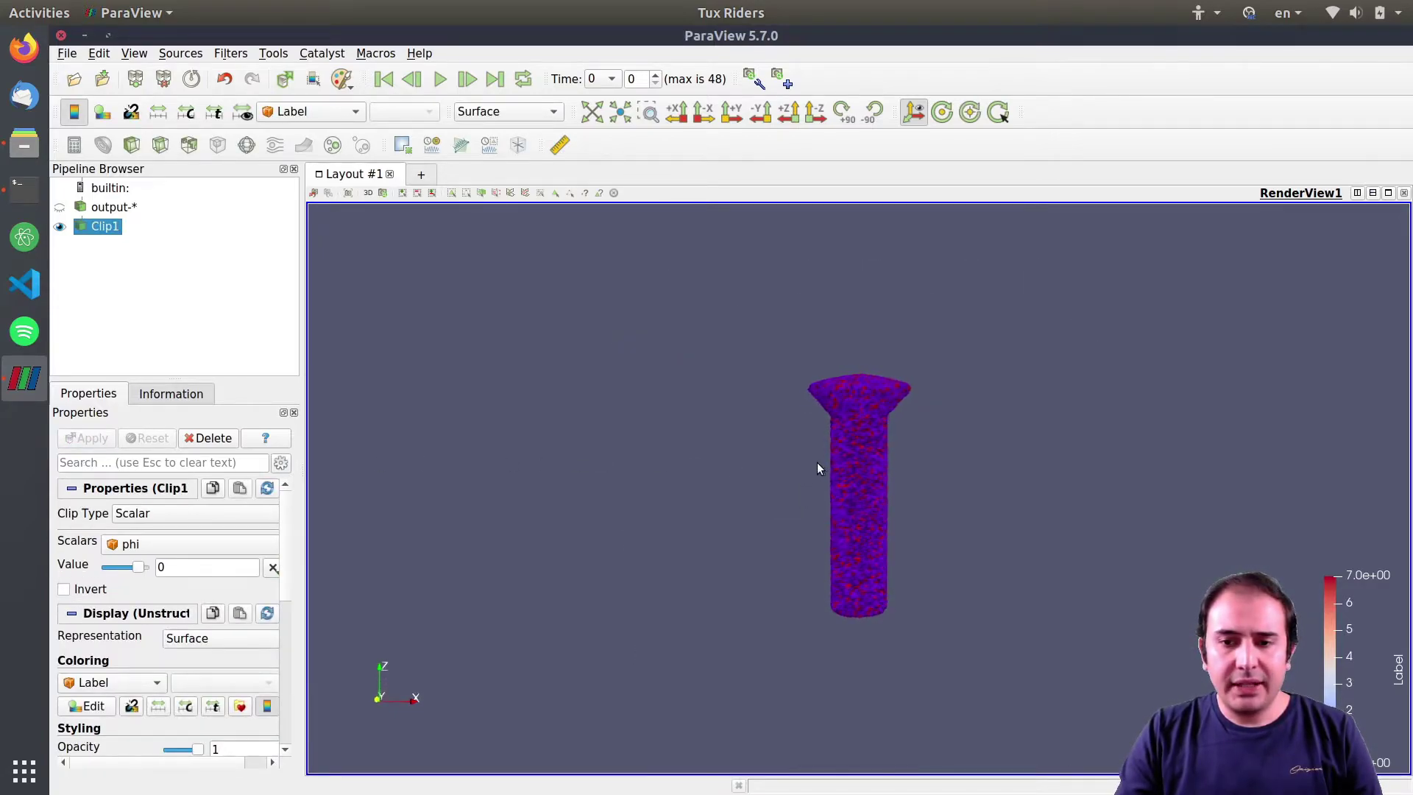
Display the clipped screw in Solid Color and inspect its jagged surface from the side showing the head slot
left_click(296, 112)
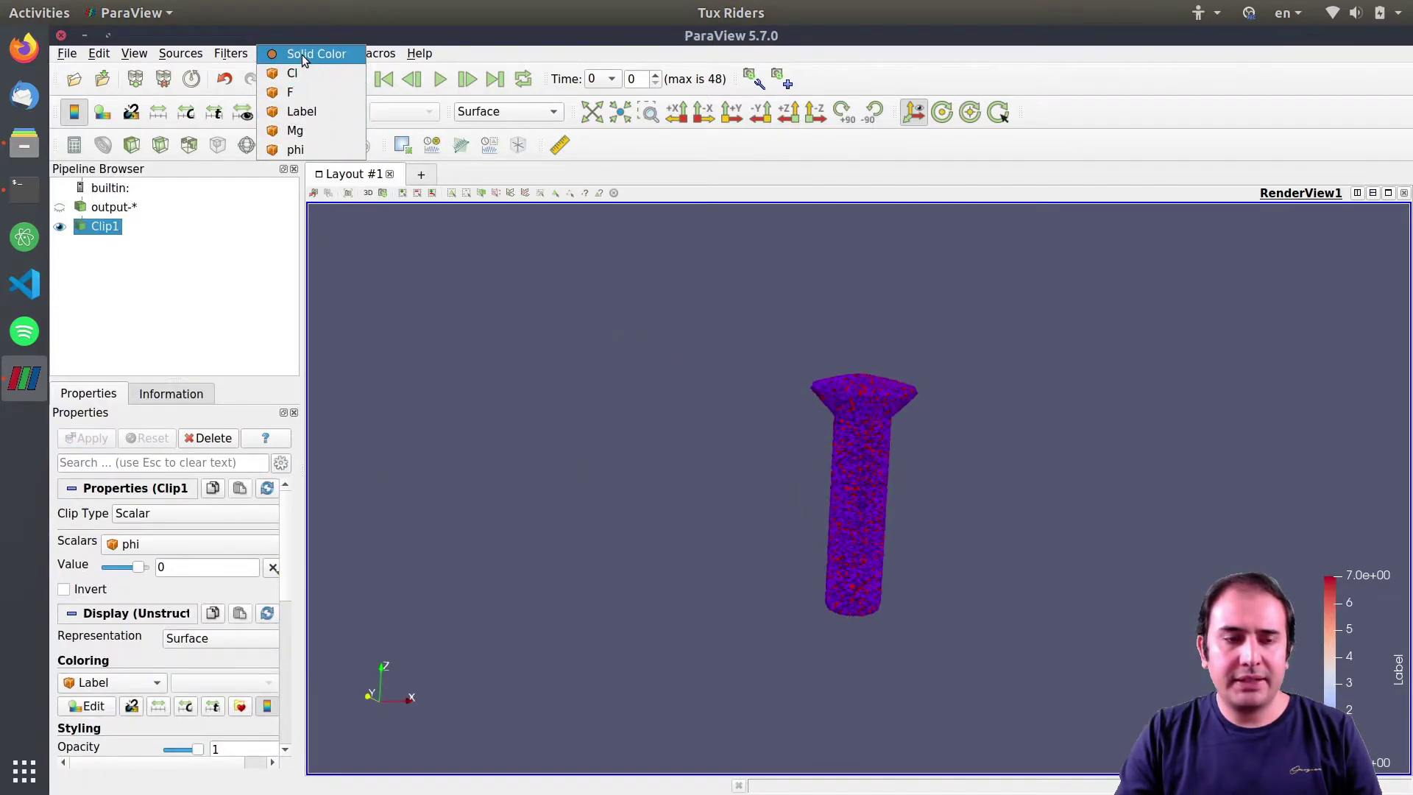
left_click(301, 54)
left_click_drag(859, 482, 887, 468)
scroll(871, 431, "up", 3)
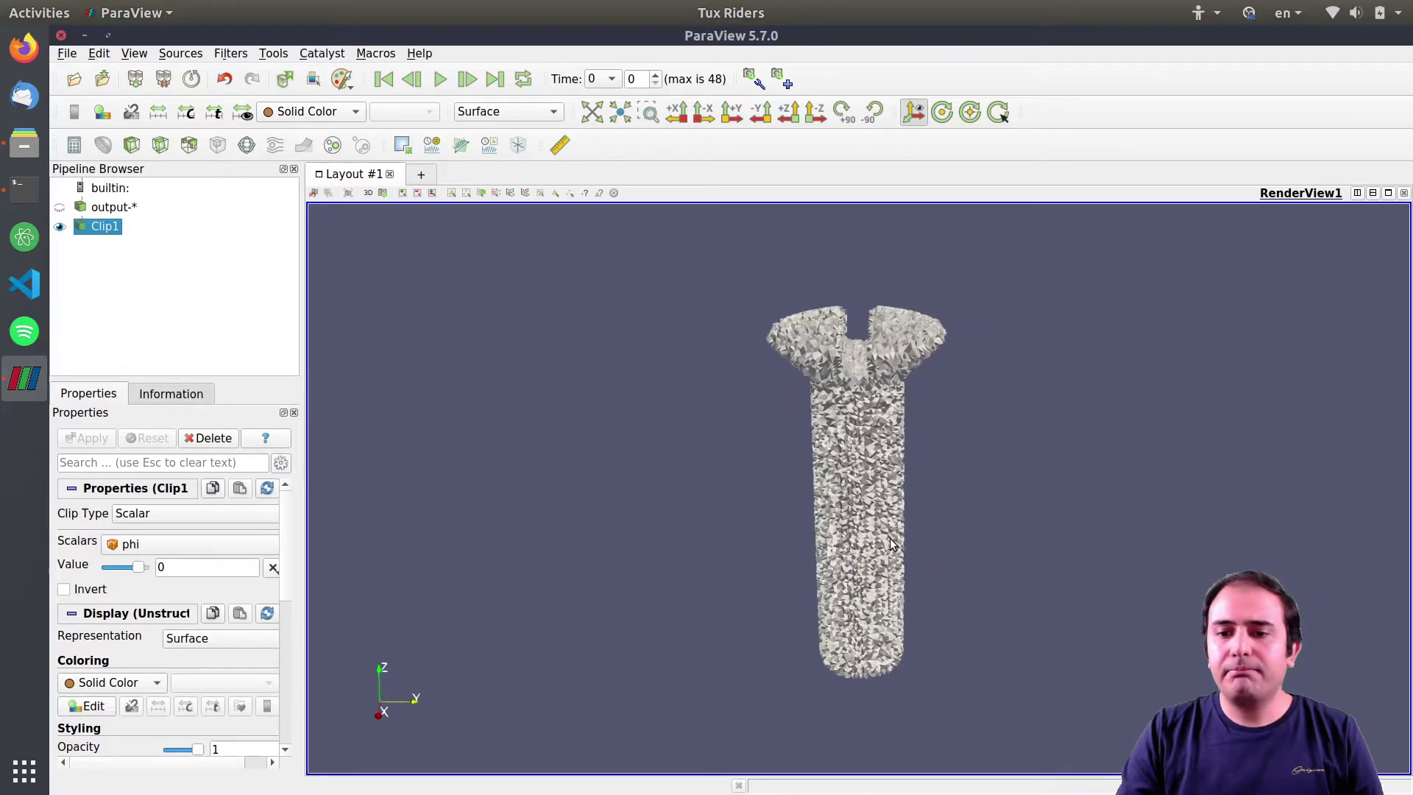
left_click_drag(891, 507, 857, 491)
middle_click_drag(856, 491, 796, 449)
mouse_move(795, 450)
left_mouse_down()
mouse_move(778, 435)
mouse_move(807, 434)
left_mouse_up()
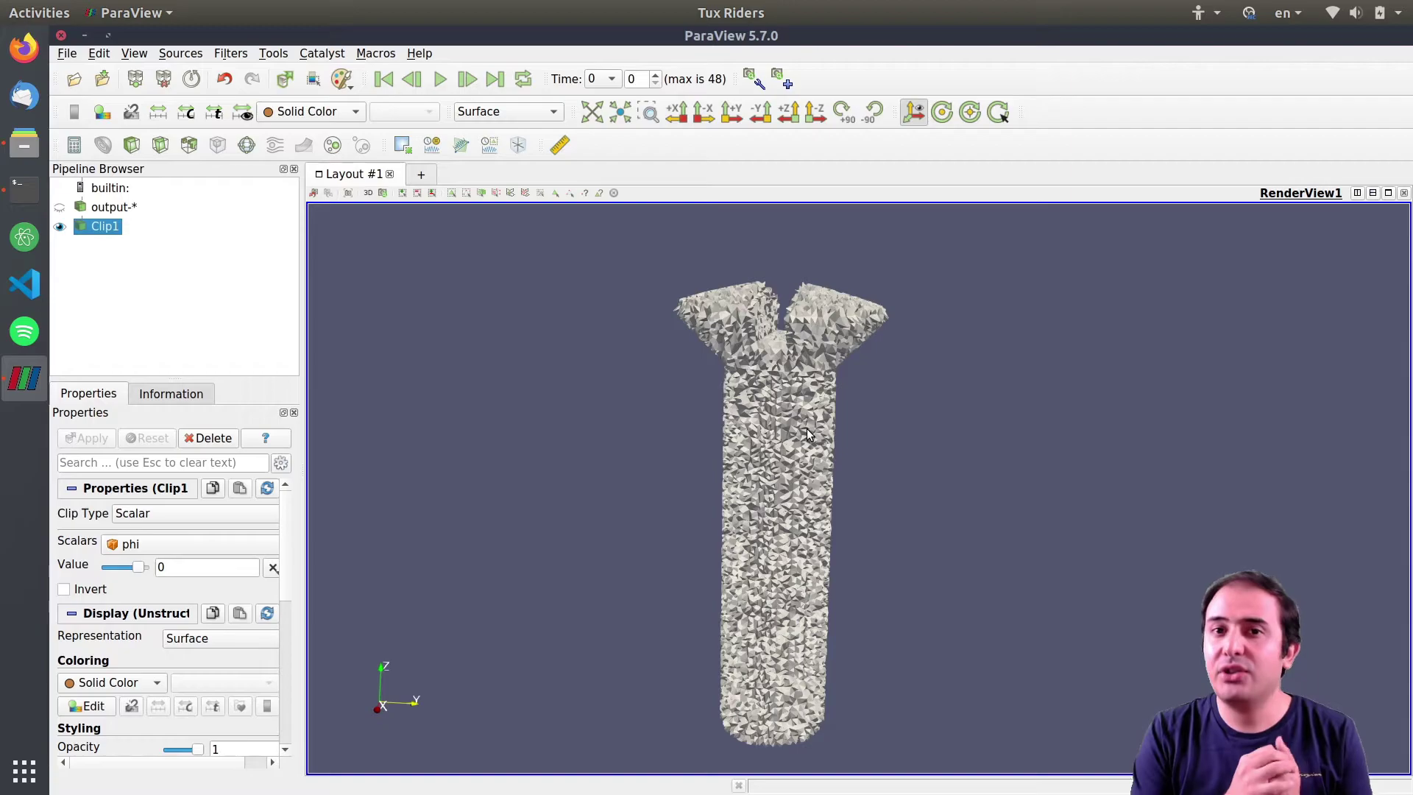
mouse_move(796, 428)
middle_mouse_down()
mouse_move(779, 386)
mouse_move(781, 417)
middle_mouse_up()
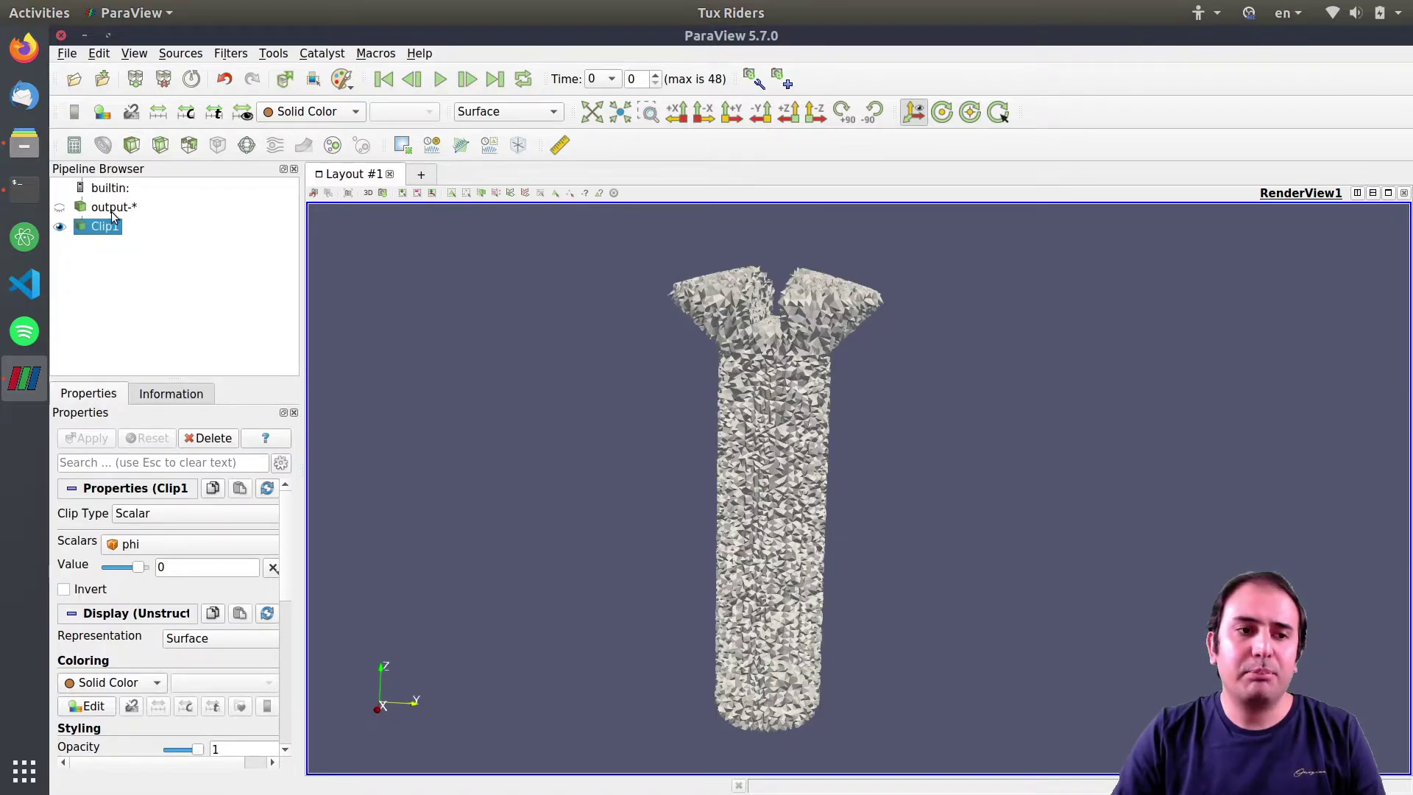
Clip the screw lengthwise with a plane whose normal is 1, 0, 0 to expose its interior
left_click(132, 151)
left_click_drag(540, 380, 517, 430)
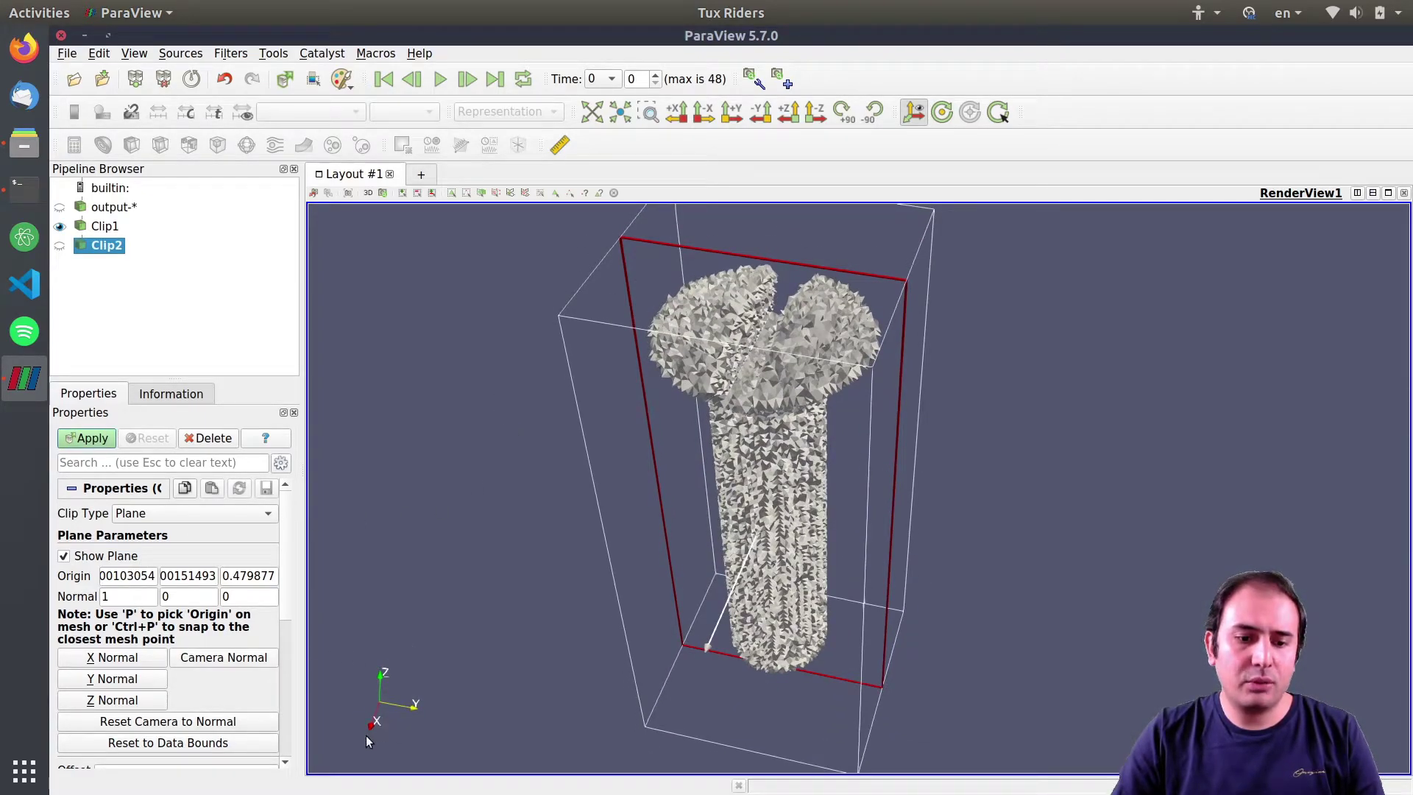
left_click(91, 438)
left_click_drag(608, 426, 610, 374)
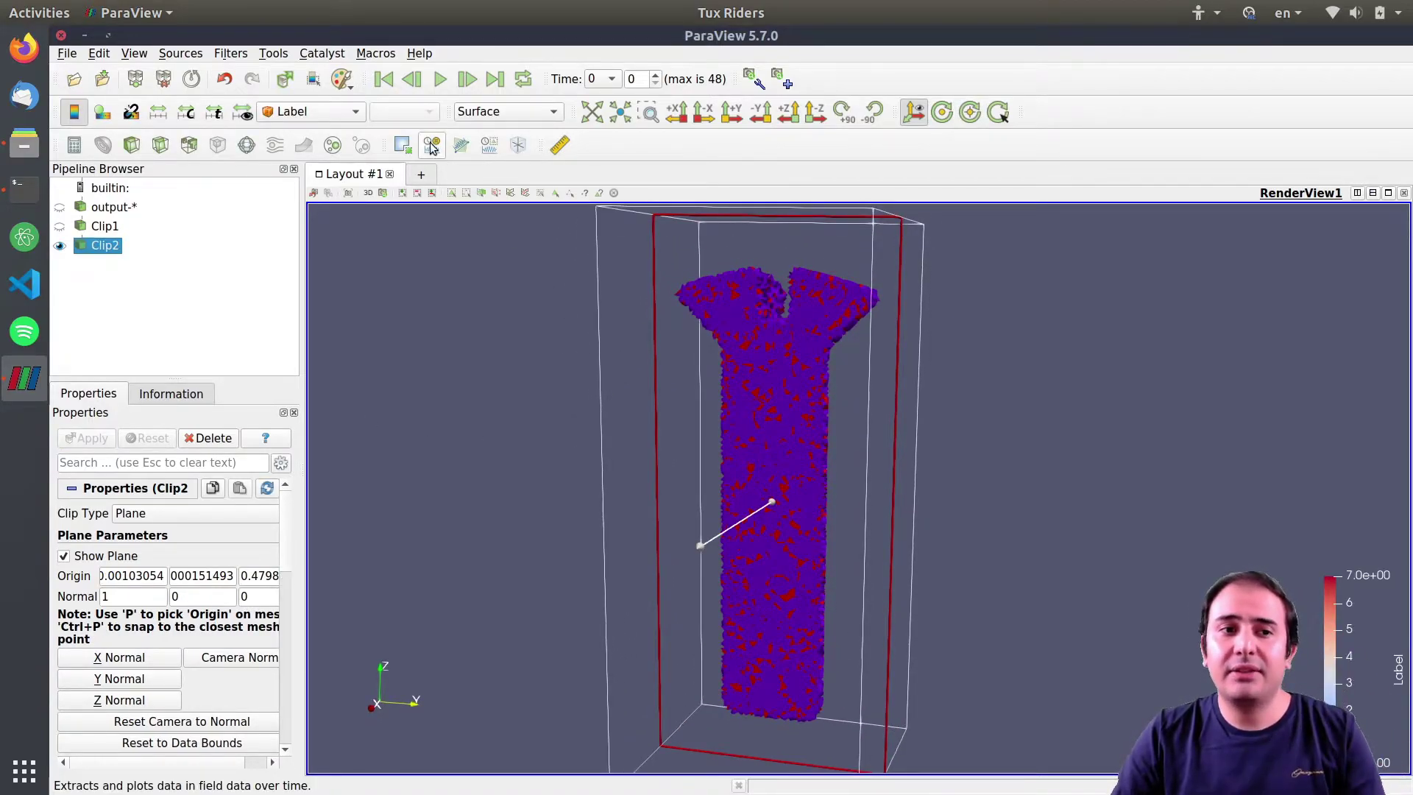
Color the plane-clipped screw by phi and hide the clipping plane
left_click(280, 116)
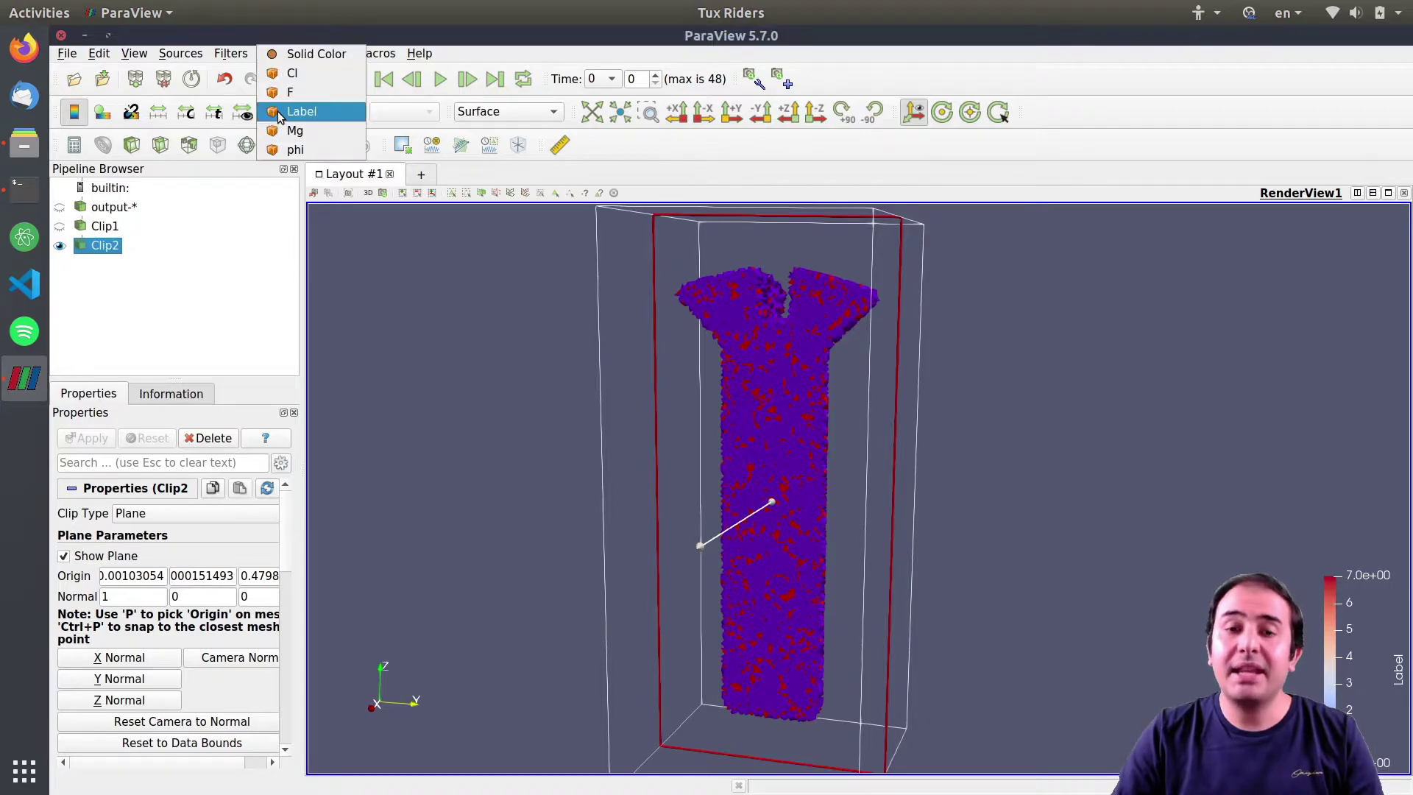
left_click(297, 151)
left_click_drag(593, 352, 518, 387)
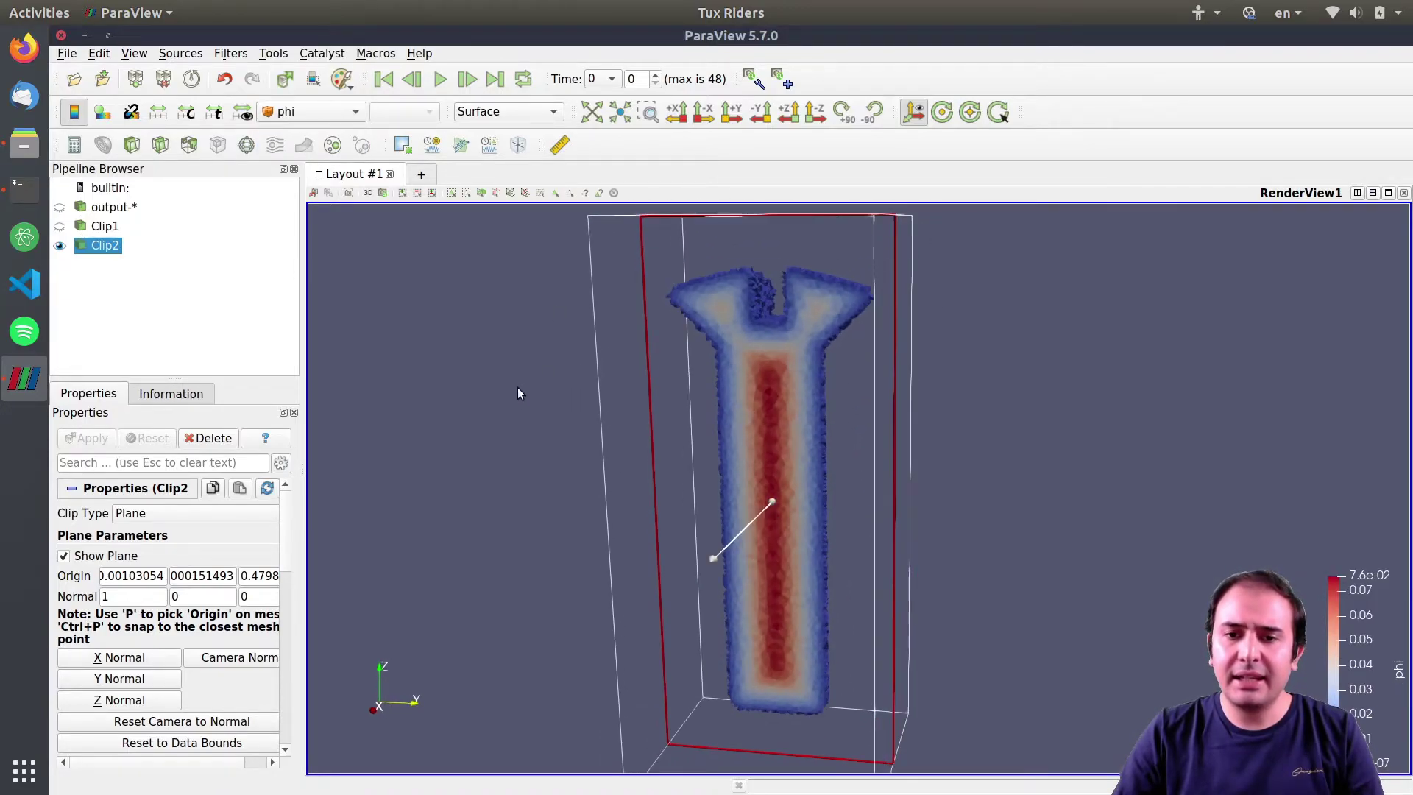
left_click(96, 558)
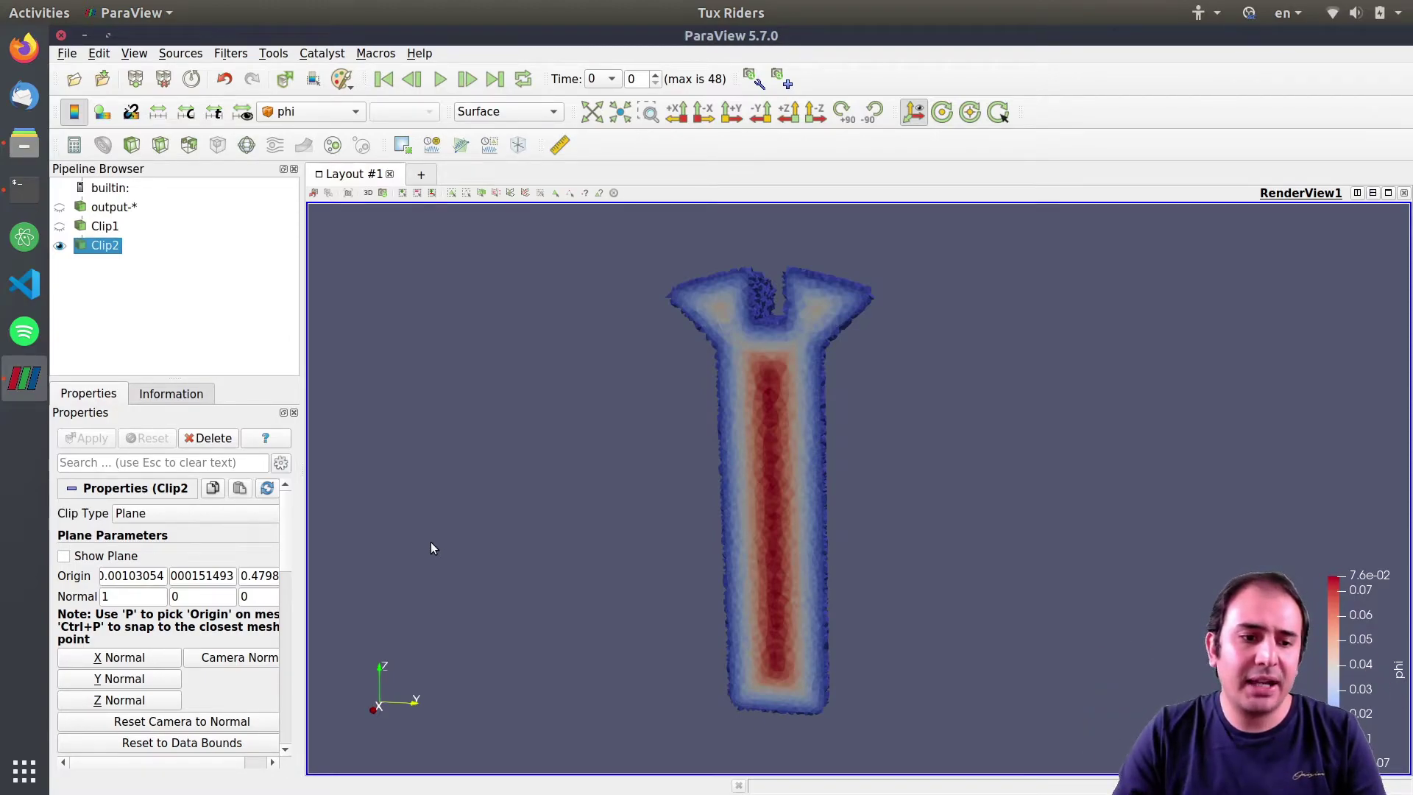
Delete both clip filters, Clip2 and Clip1, from the pipeline
left_click(103, 228)
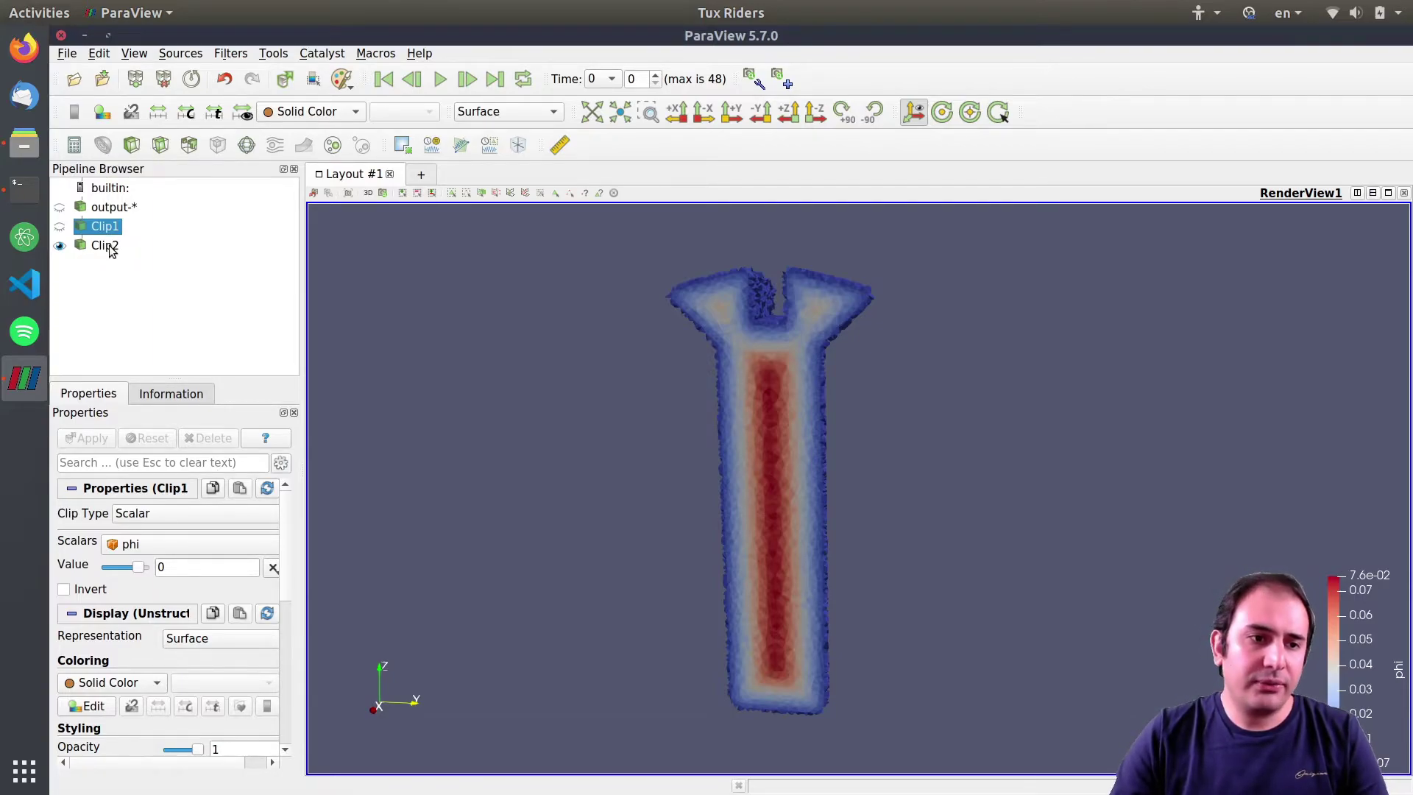
left_click(106, 210)
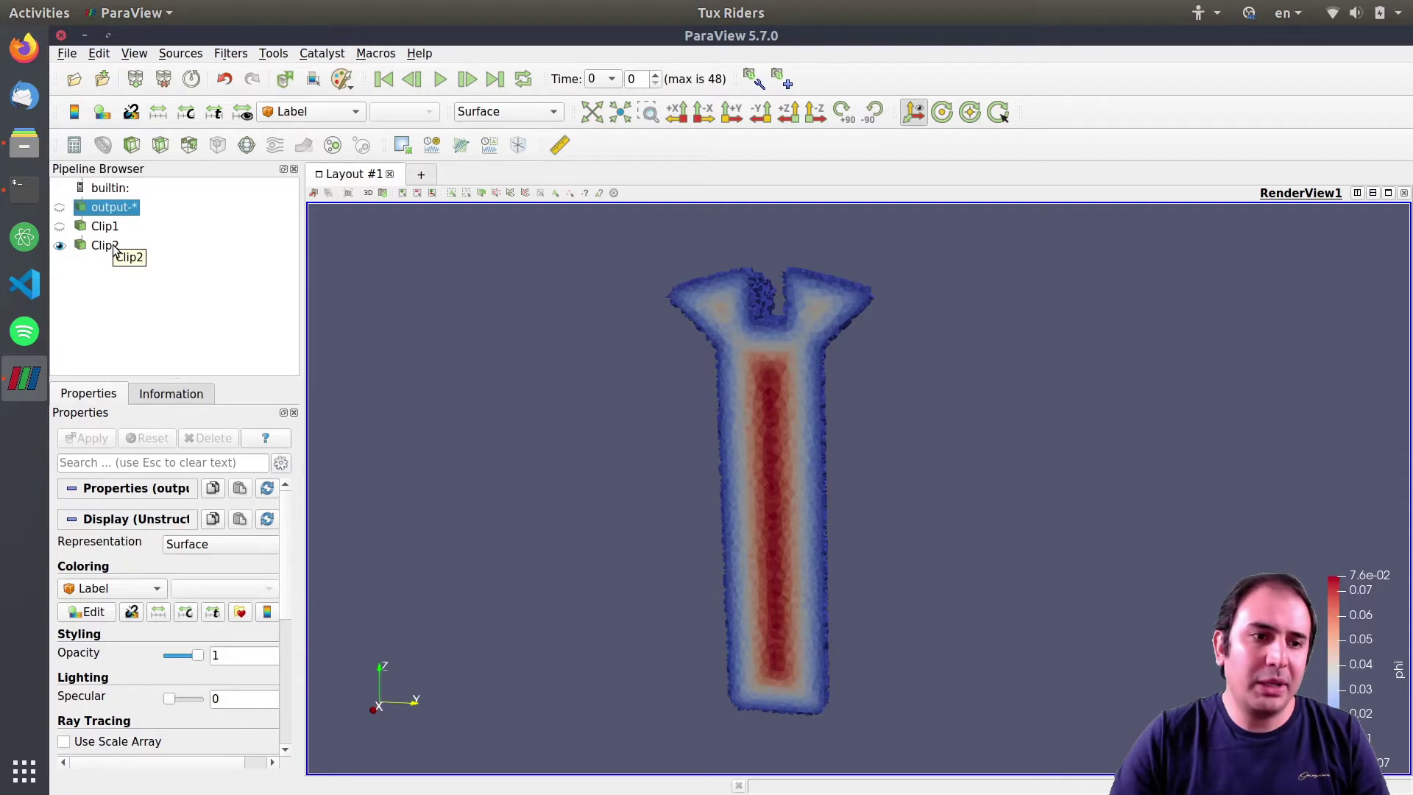
left_click(110, 245)
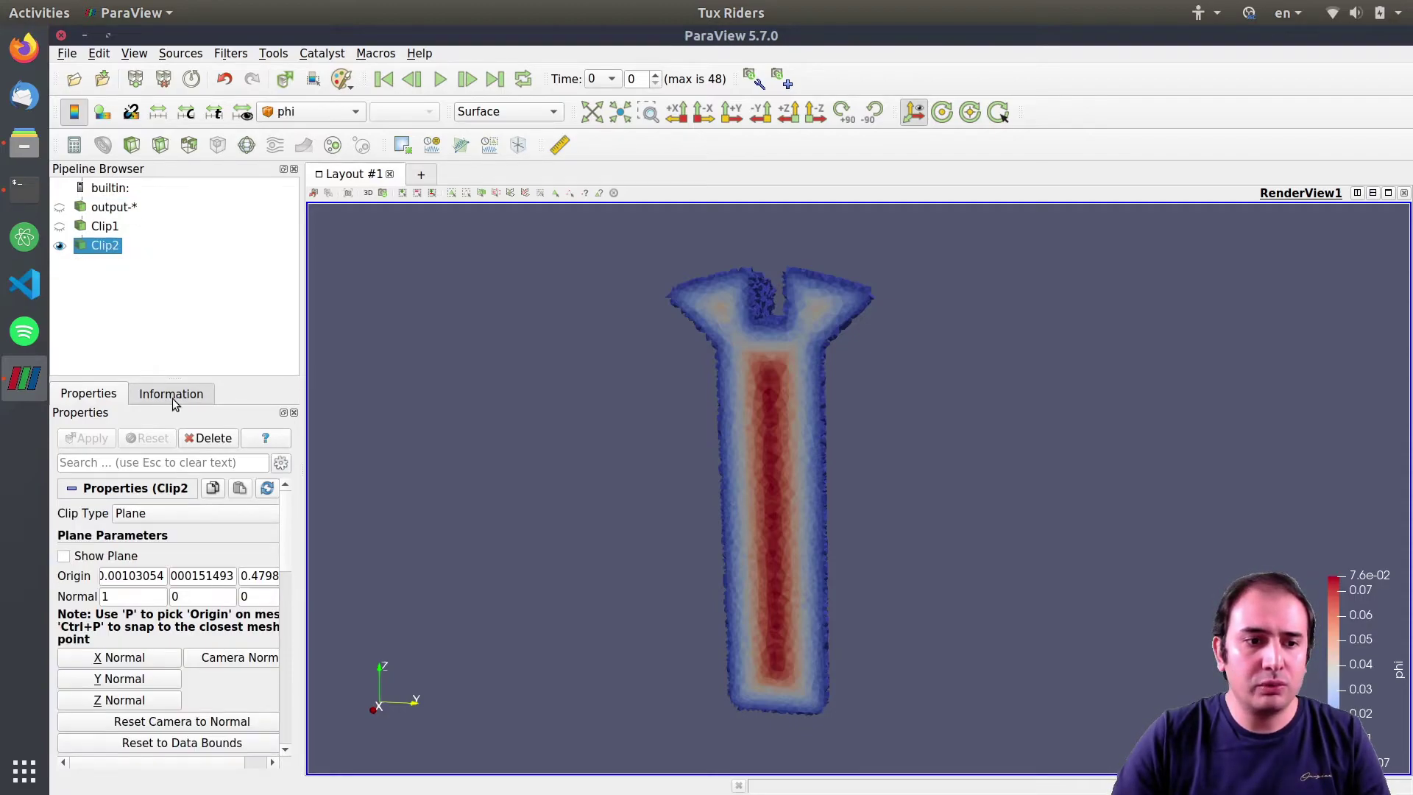
left_click(202, 439)
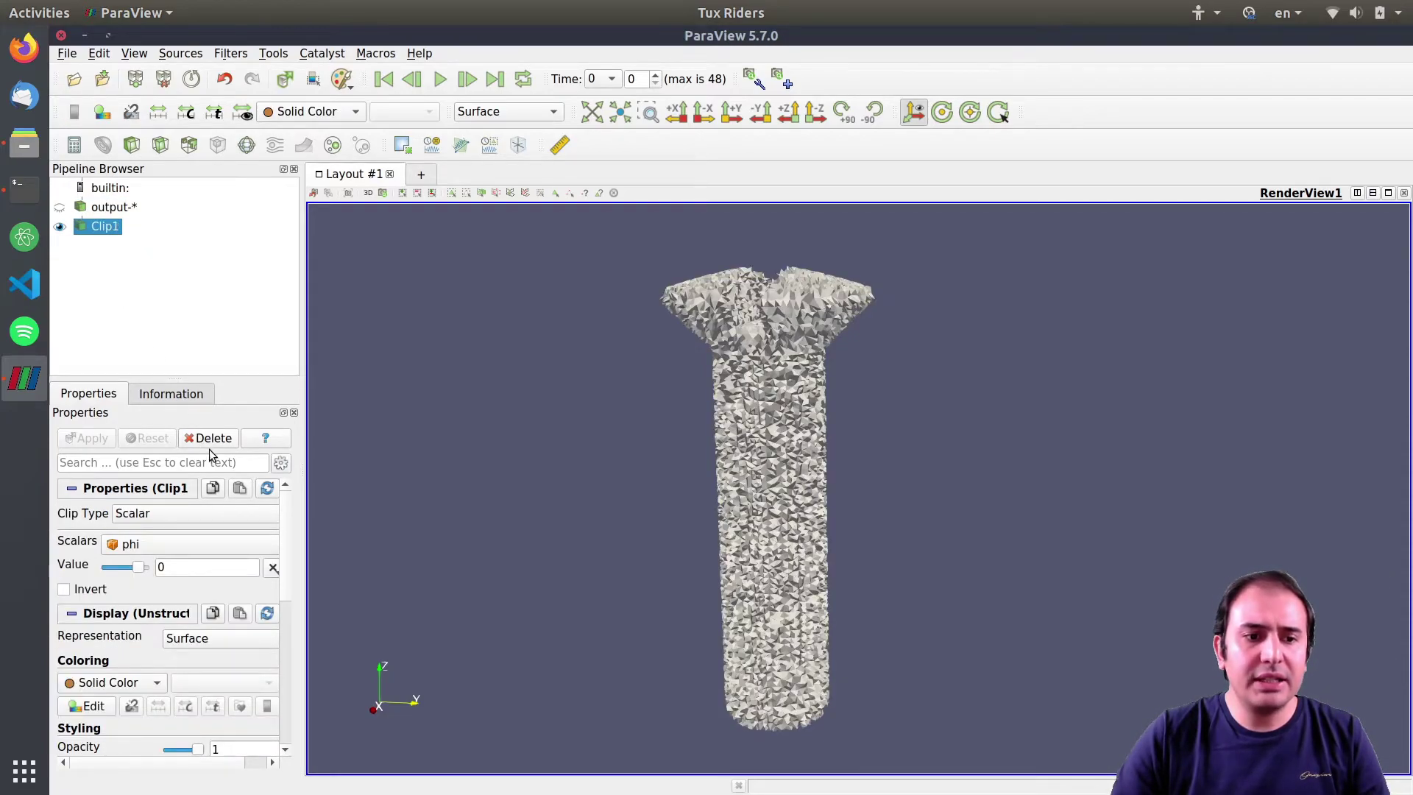
left_click(207, 439)
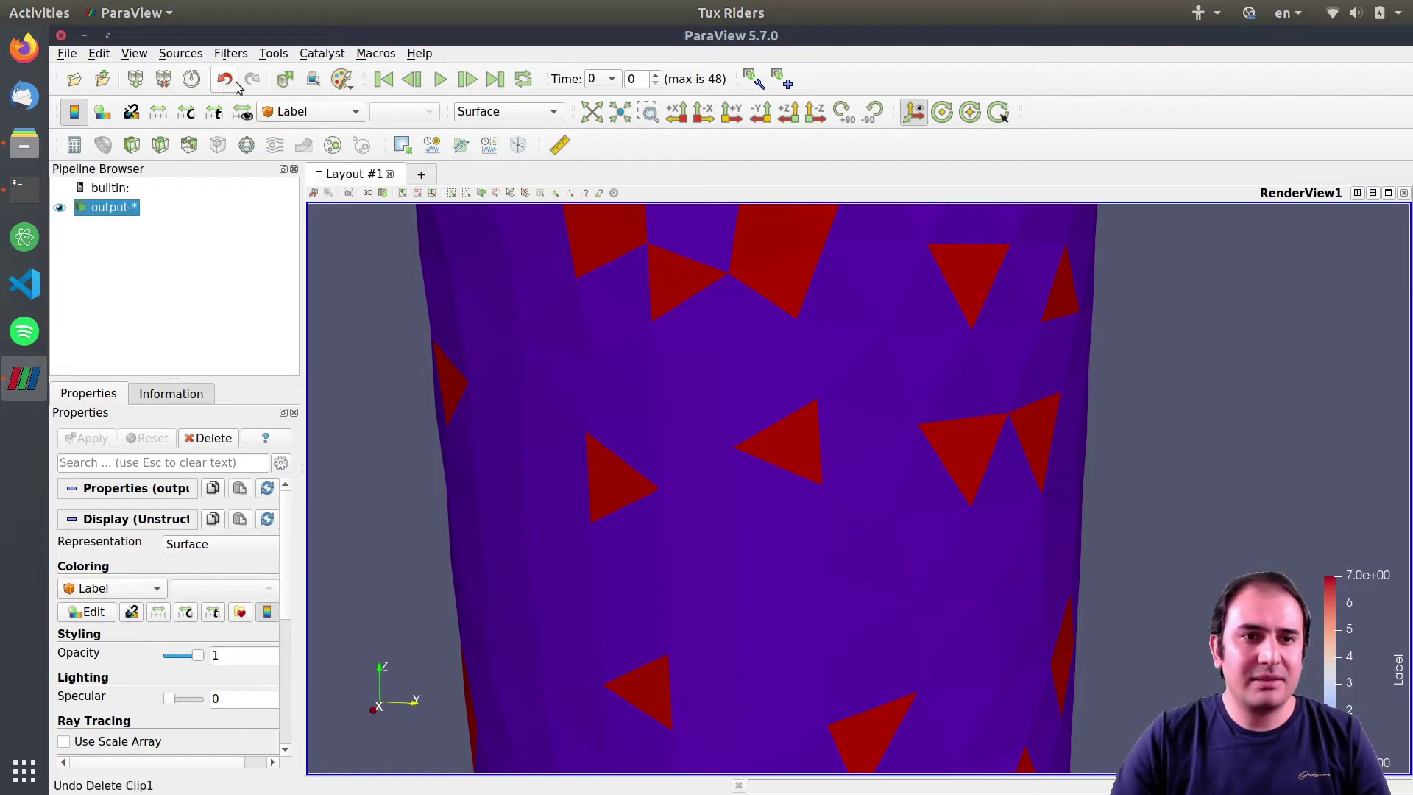
Apply the Cell Data to Point Data filter to the output-* data with all arrays processed
left_click(179, 53)
mouse_move(143, 58)
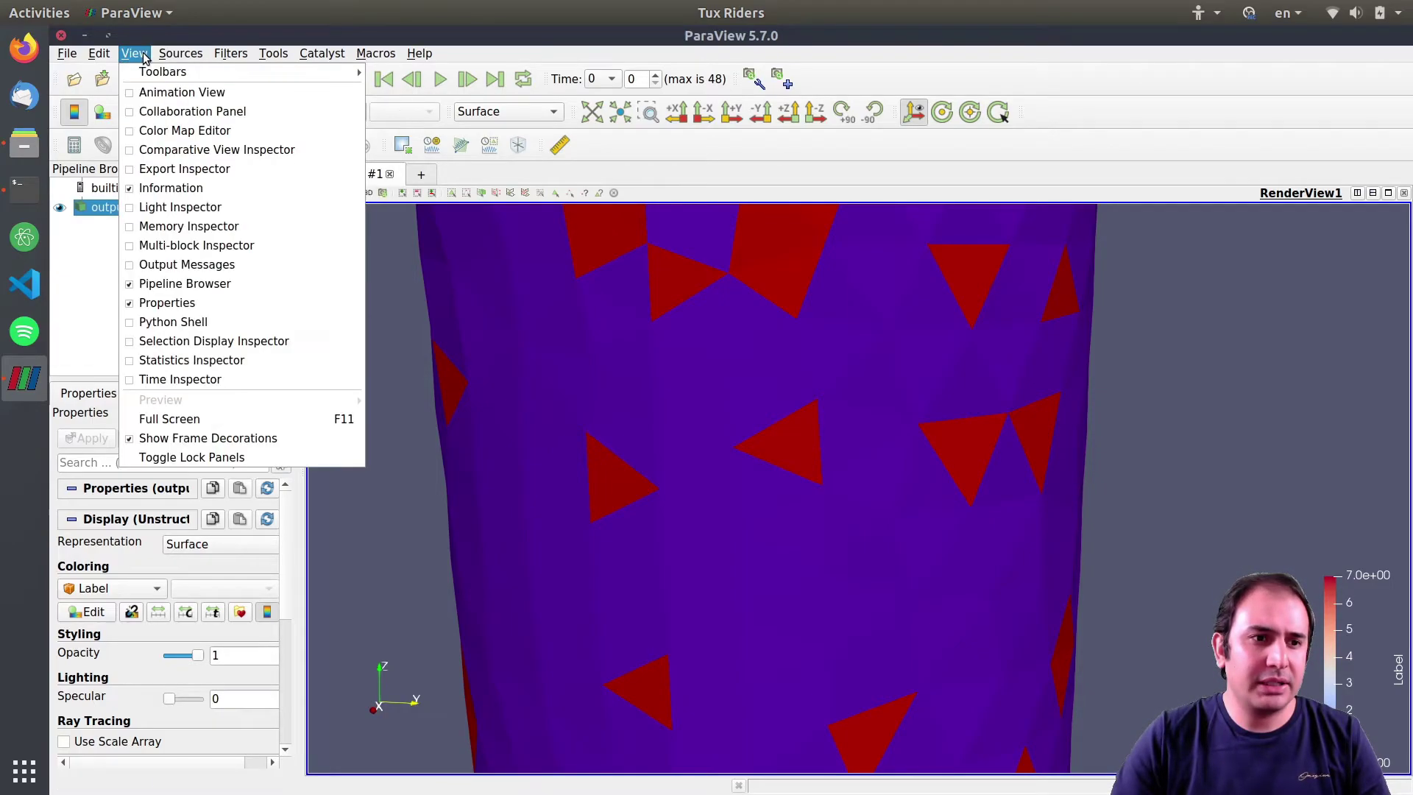
mouse_move(184, 118)
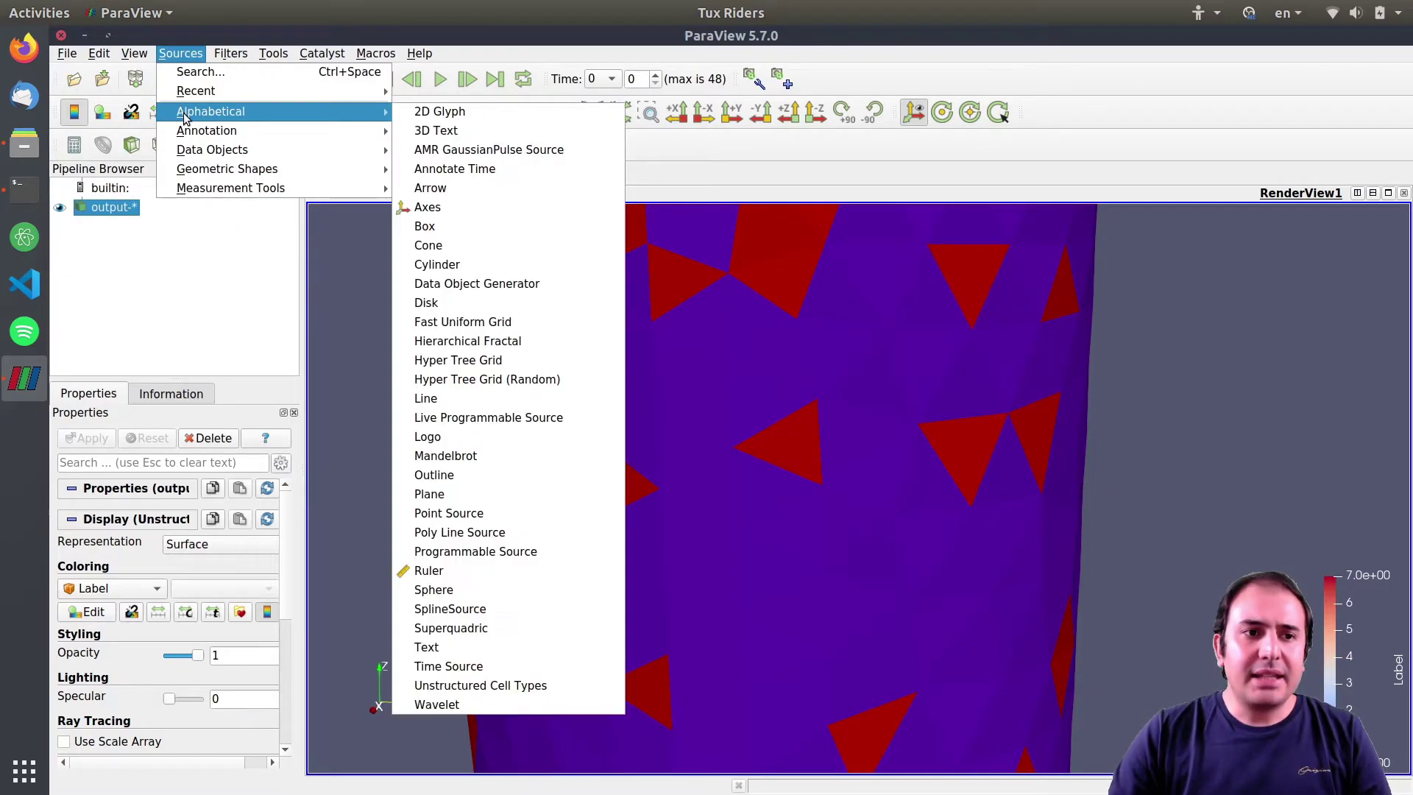
mouse_move(232, 131)
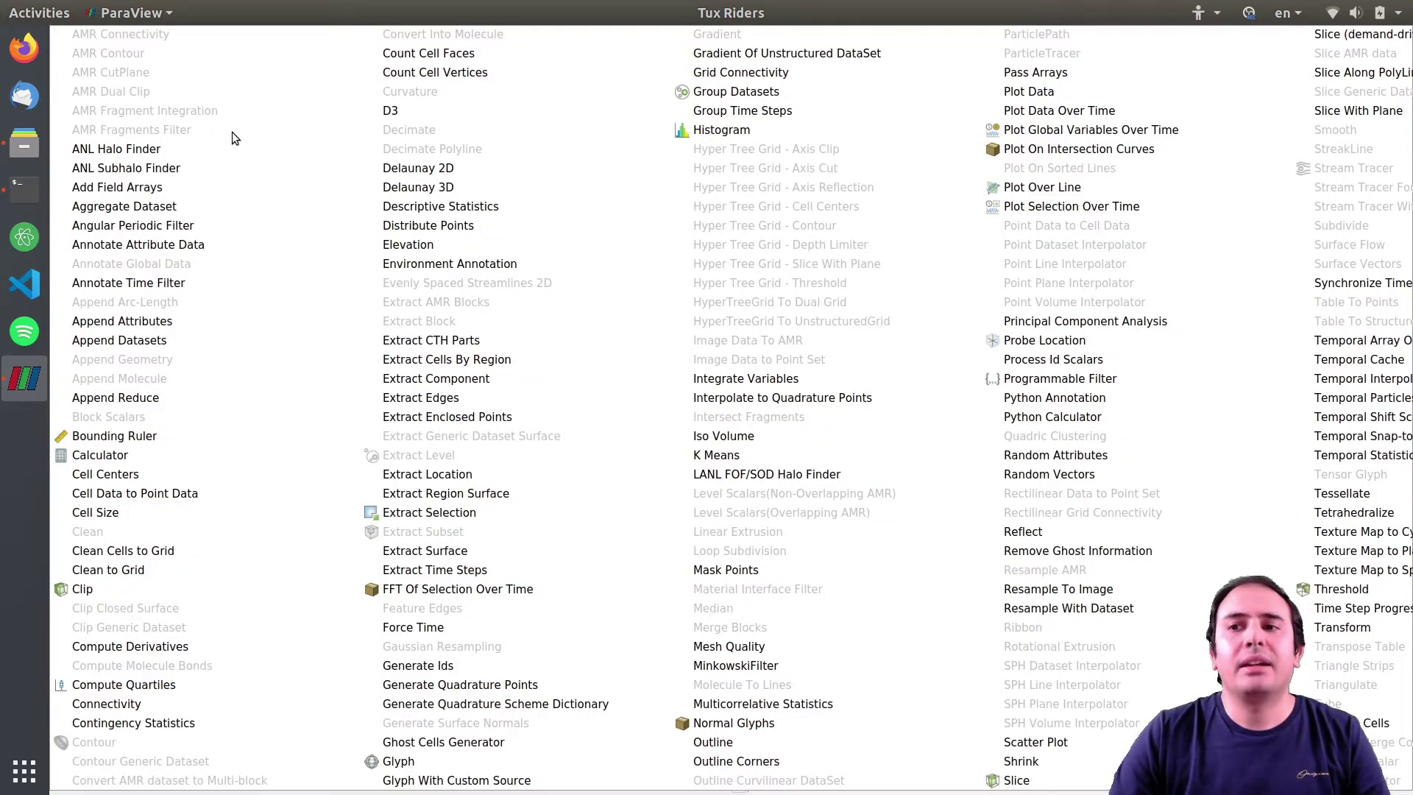
left_click(132, 500)
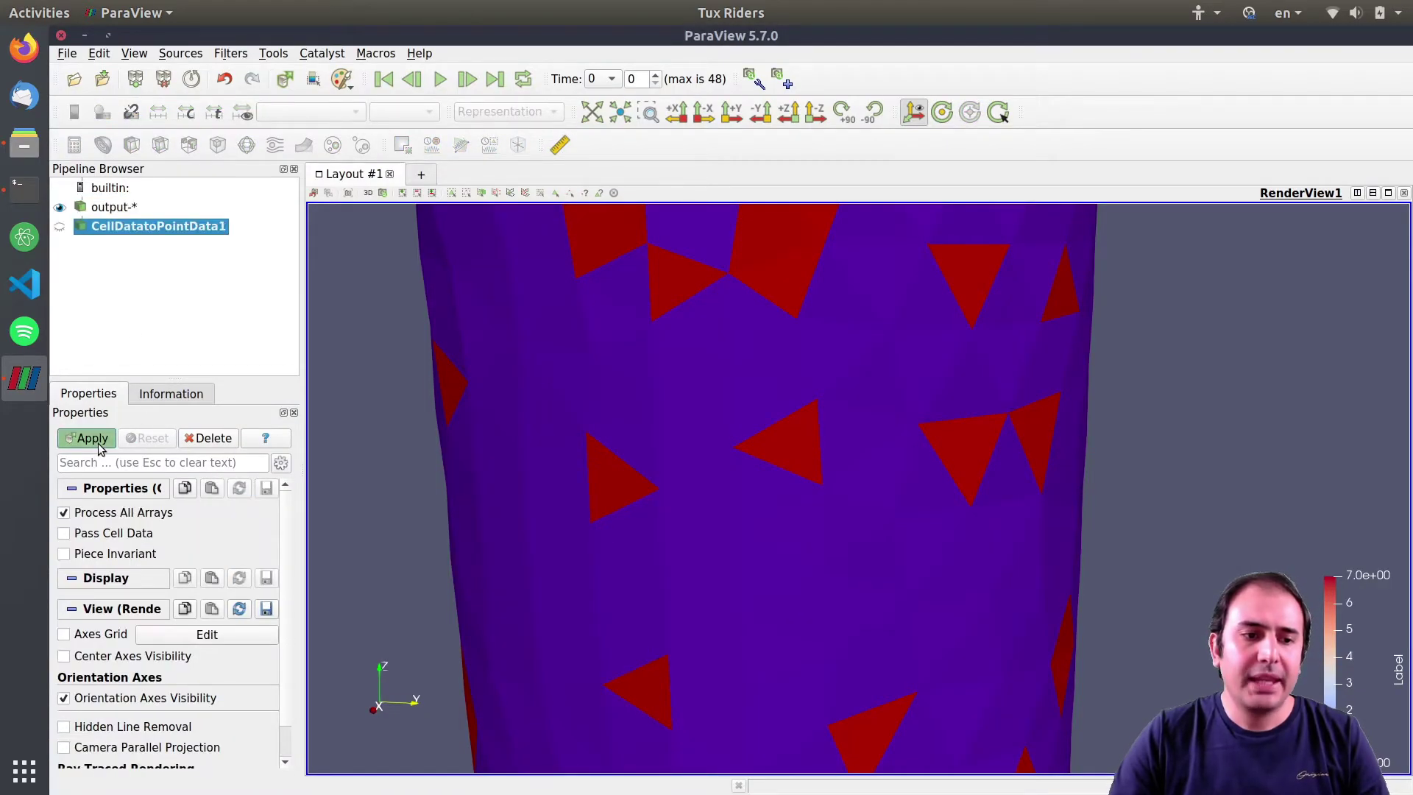
left_click(91, 440)
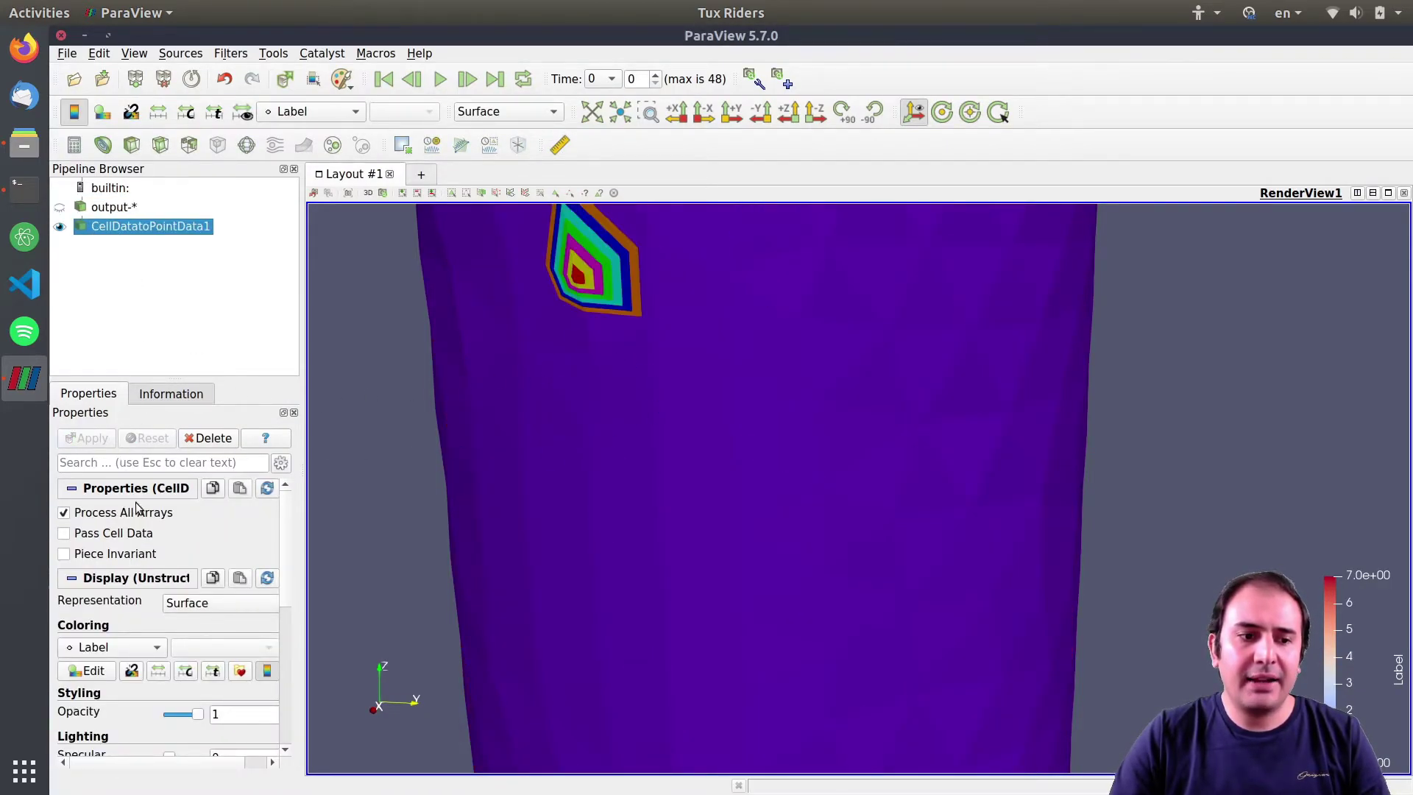
scroll(691, 329, "down", 3)
left_click_drag(669, 273, 677, 378)
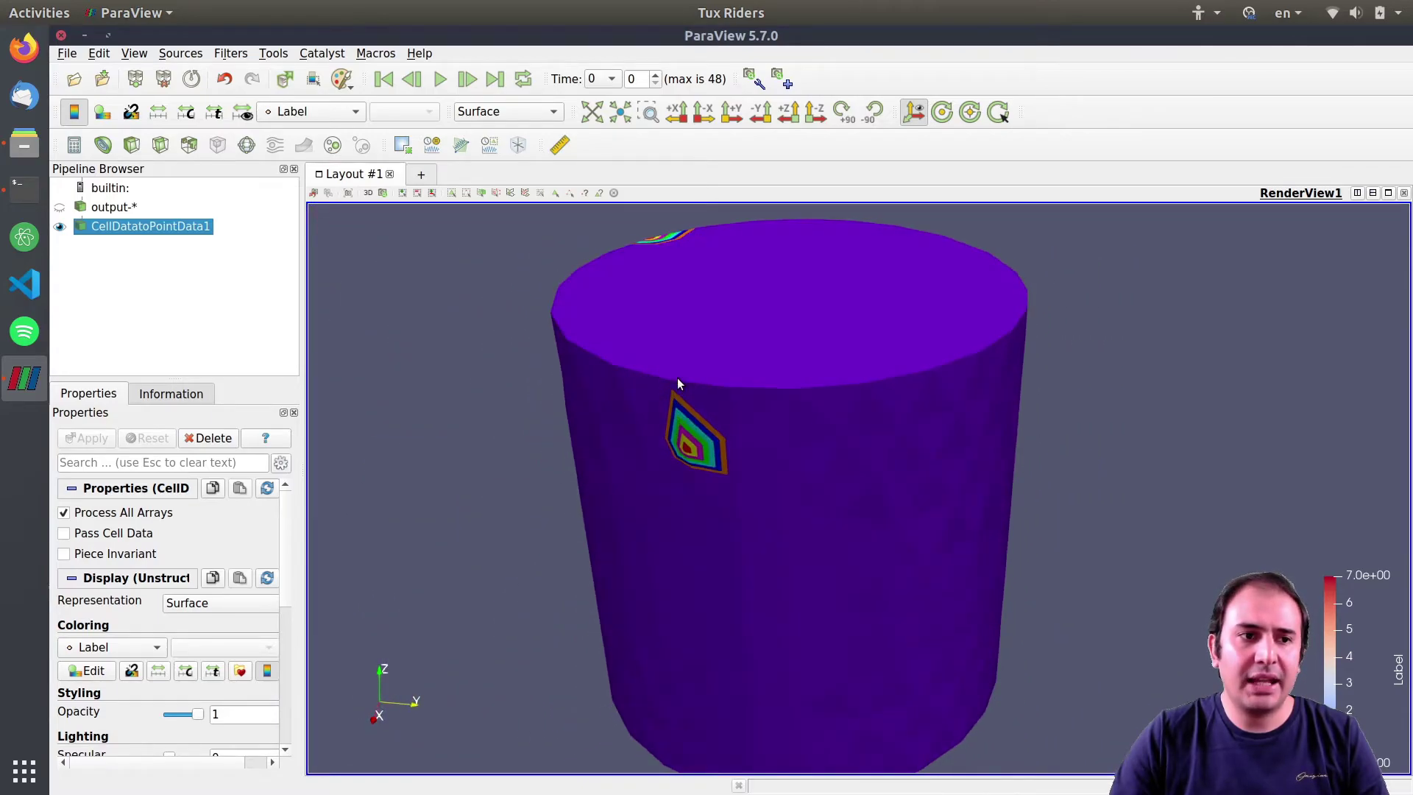
Add a Contour filter to the point data, contoured by phi at an isosurface value of 0
left_click(103, 145)
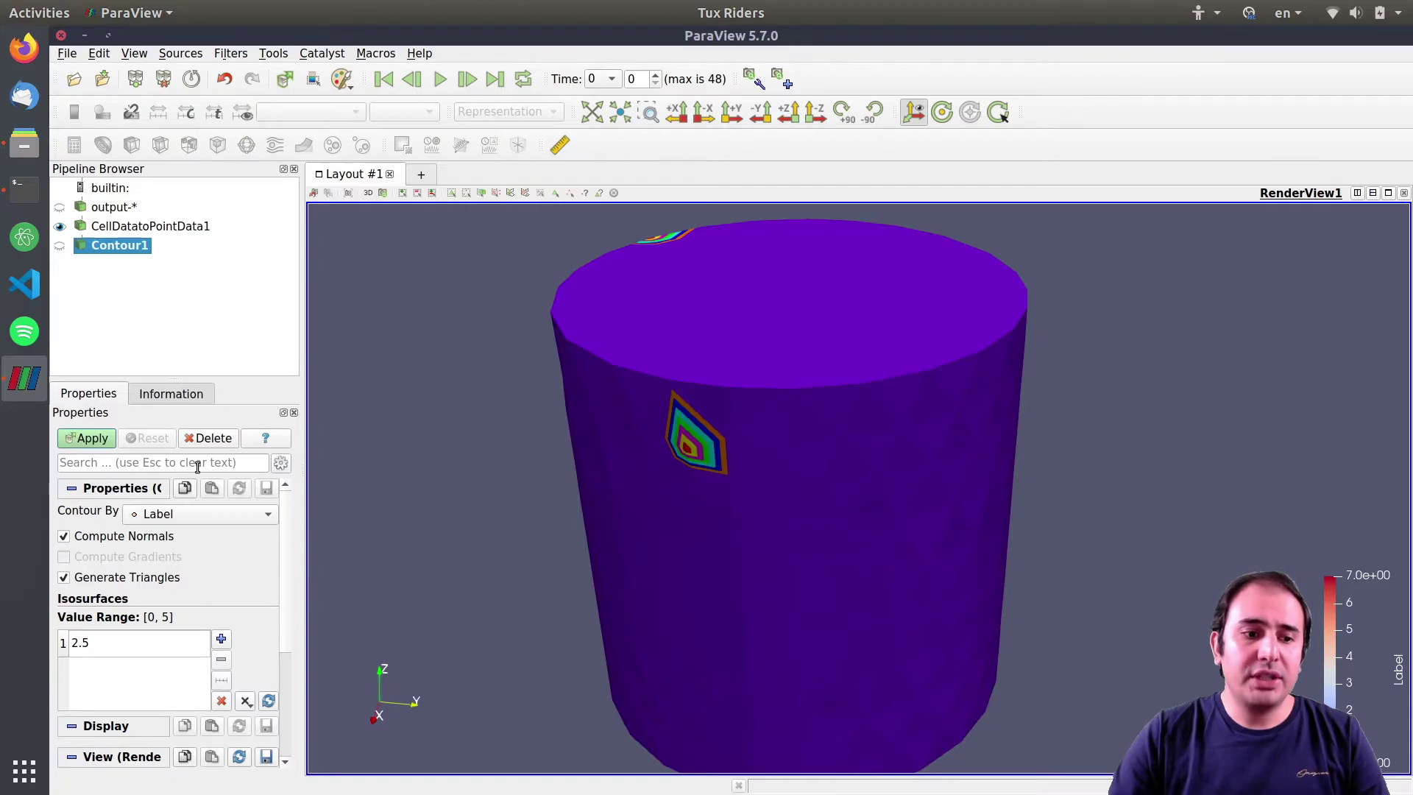
scroll(286, 523, "down", 3)
scroll(259, 524, "up", 3)
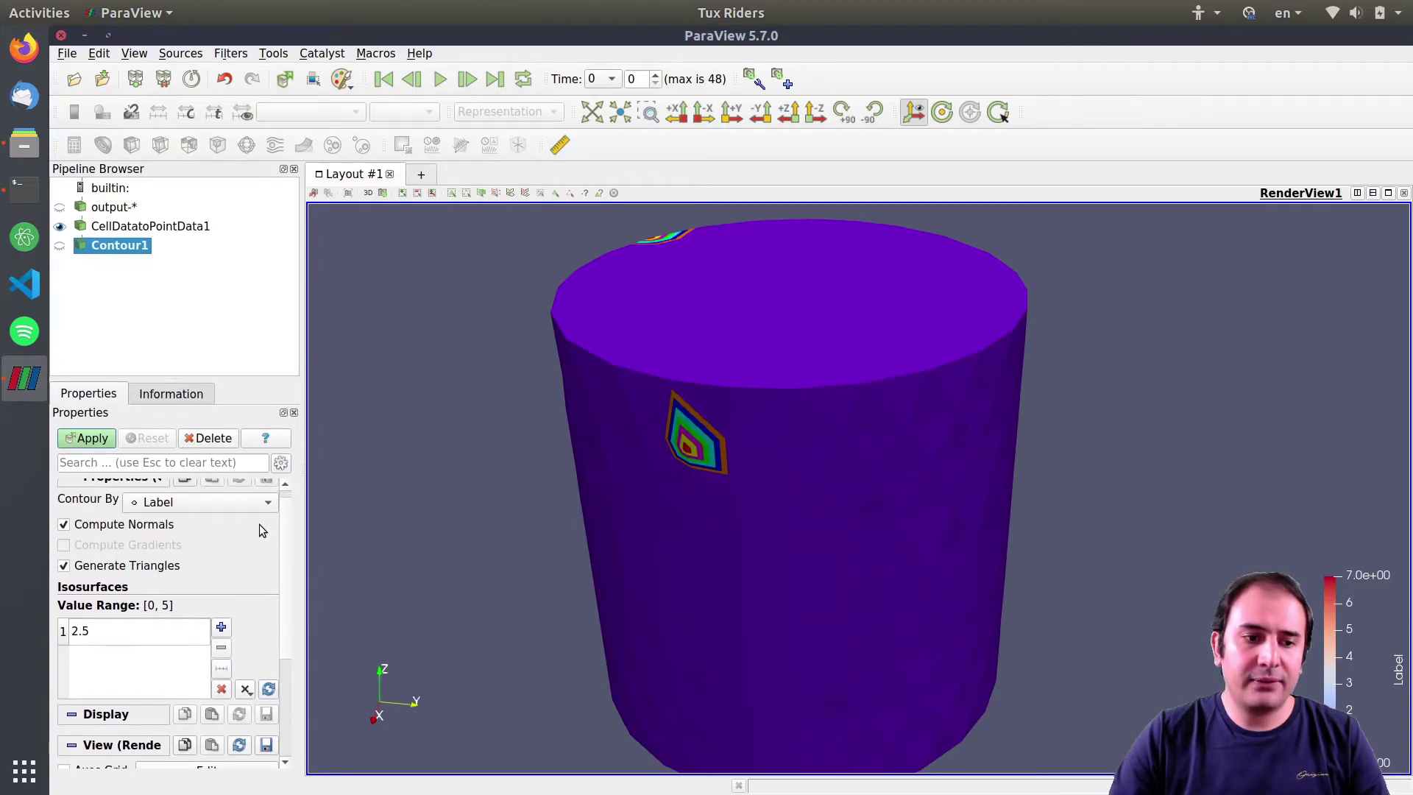
left_click(178, 500)
left_click(190, 540)
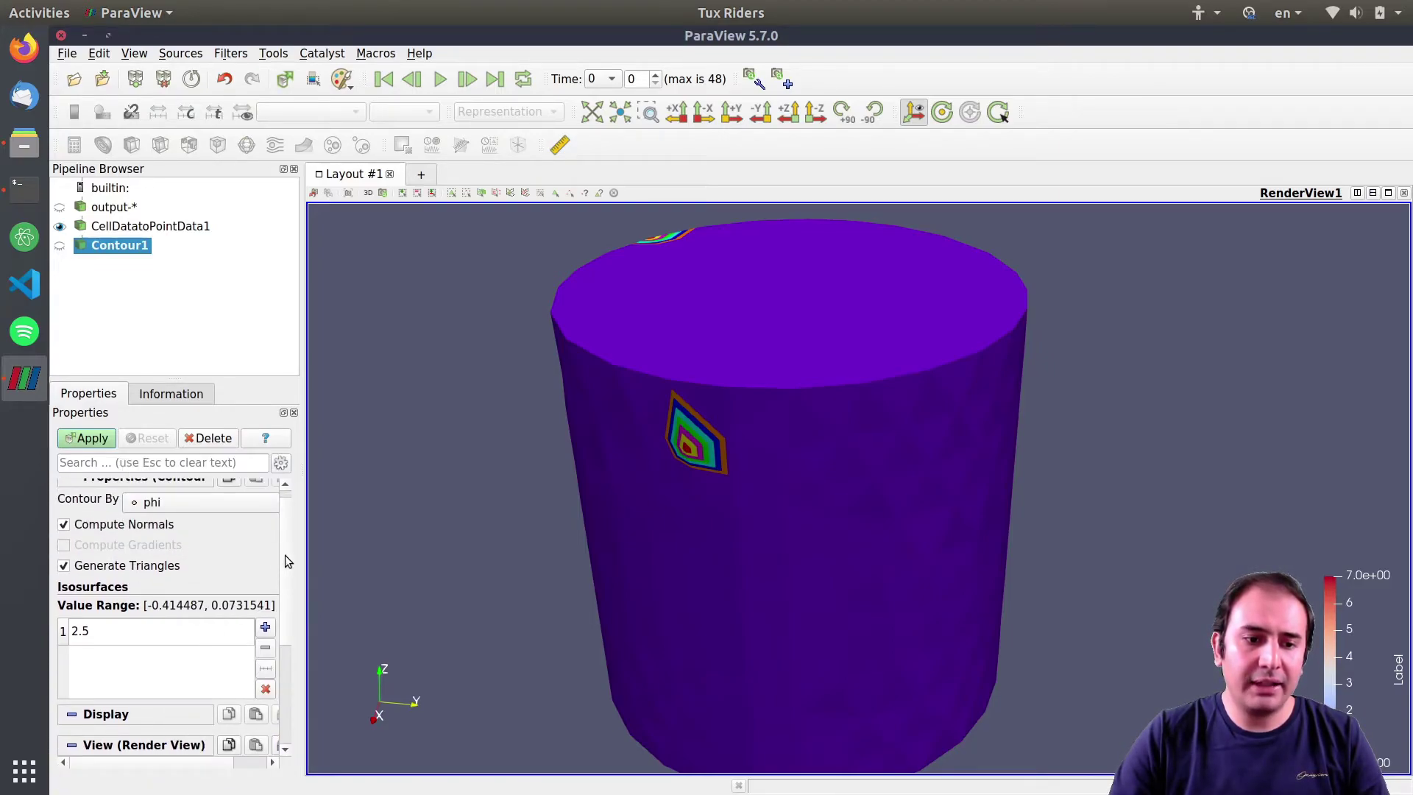
scroll(286, 574, "down", 3)
double_click(117, 562)
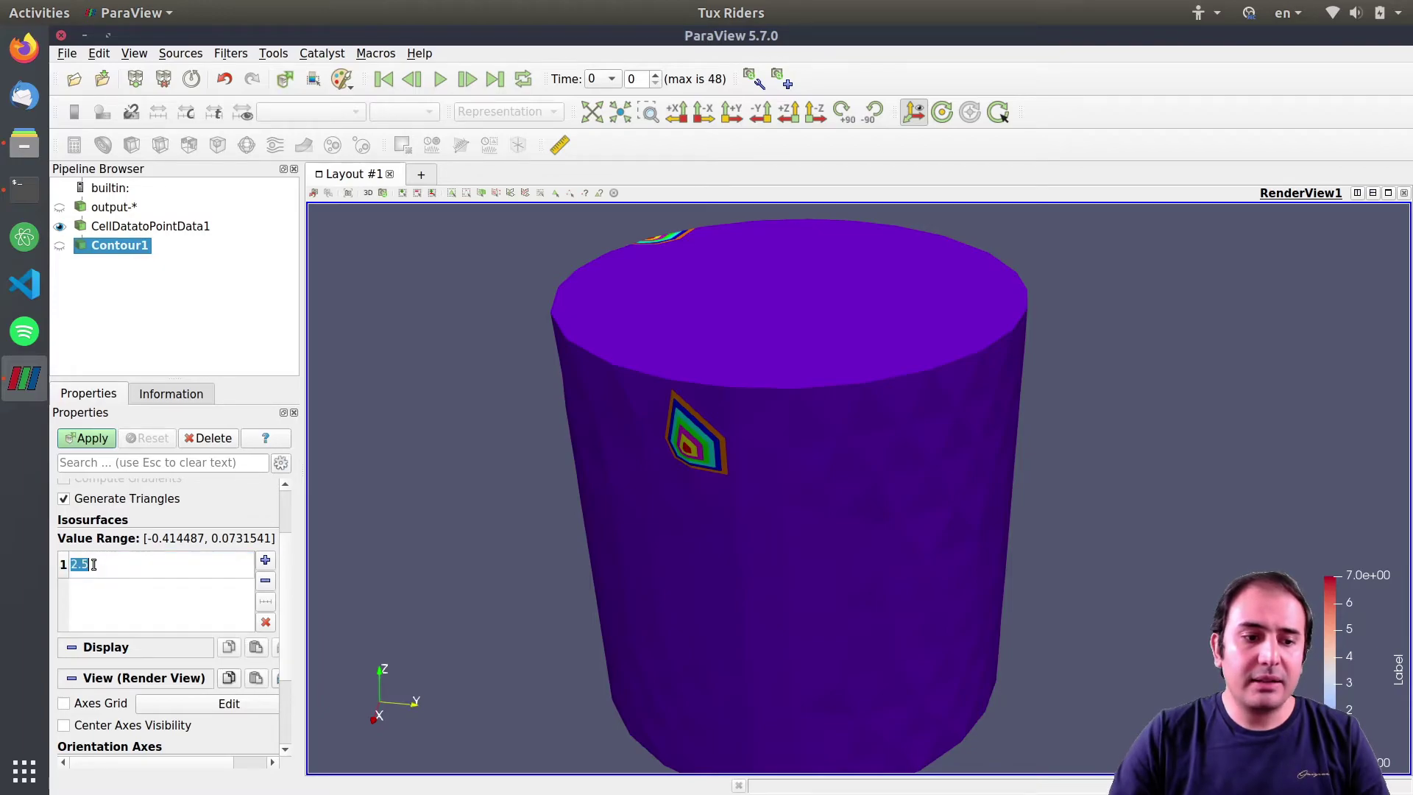
type("0")
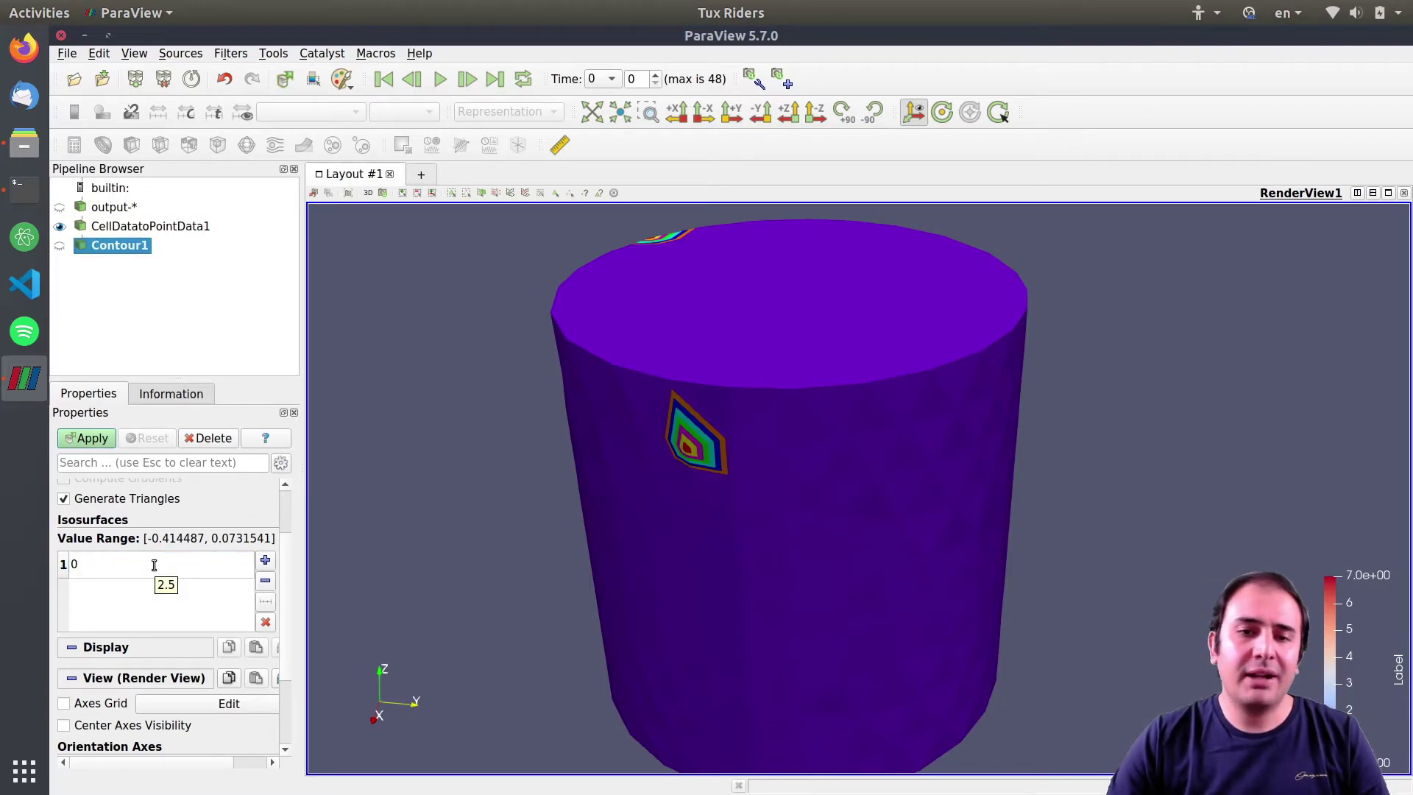
key("Return")
left_click(92, 438)
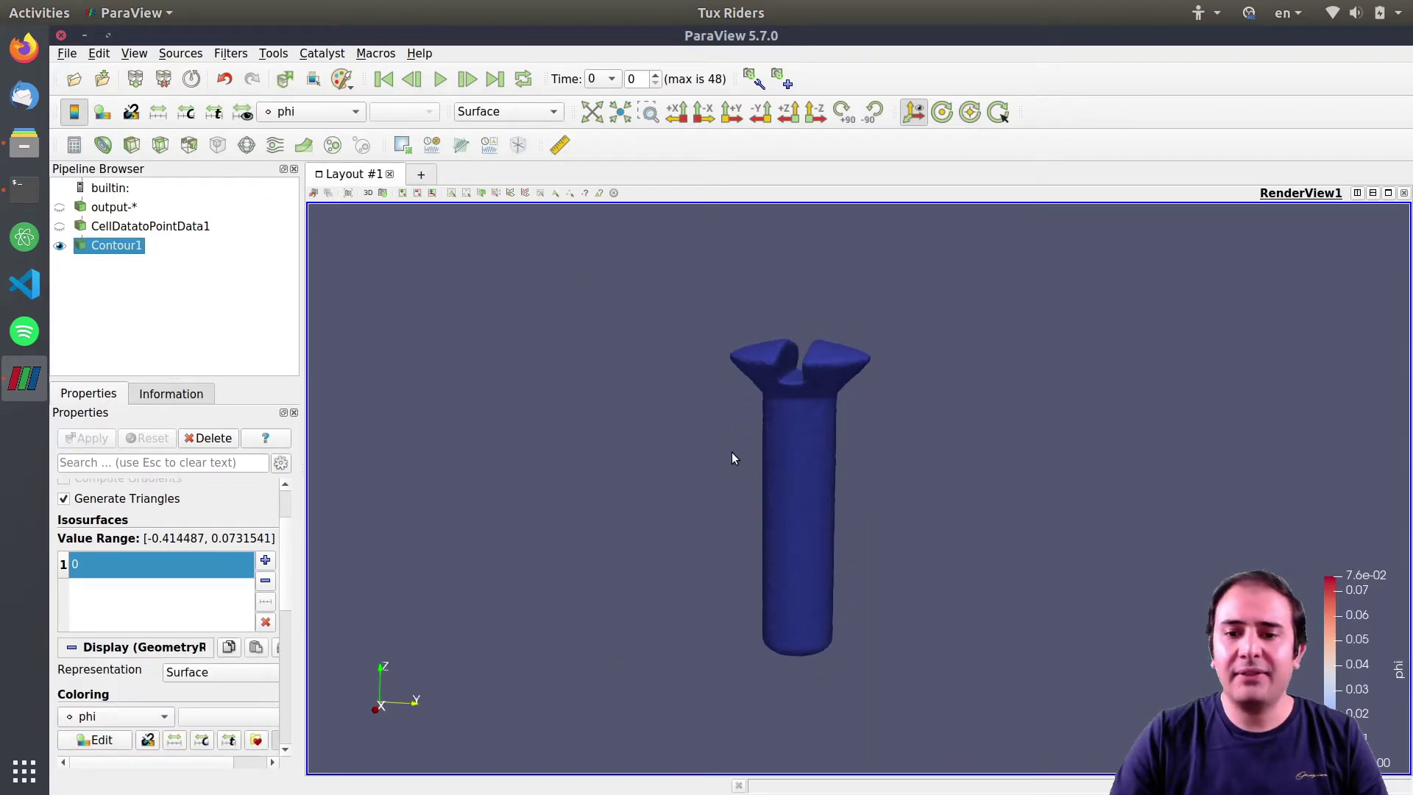
Clip the contoured screw surface with a plane whose normal is 1, 0, 0, keeping the plane hidden
left_click_drag(731, 452, 742, 465)
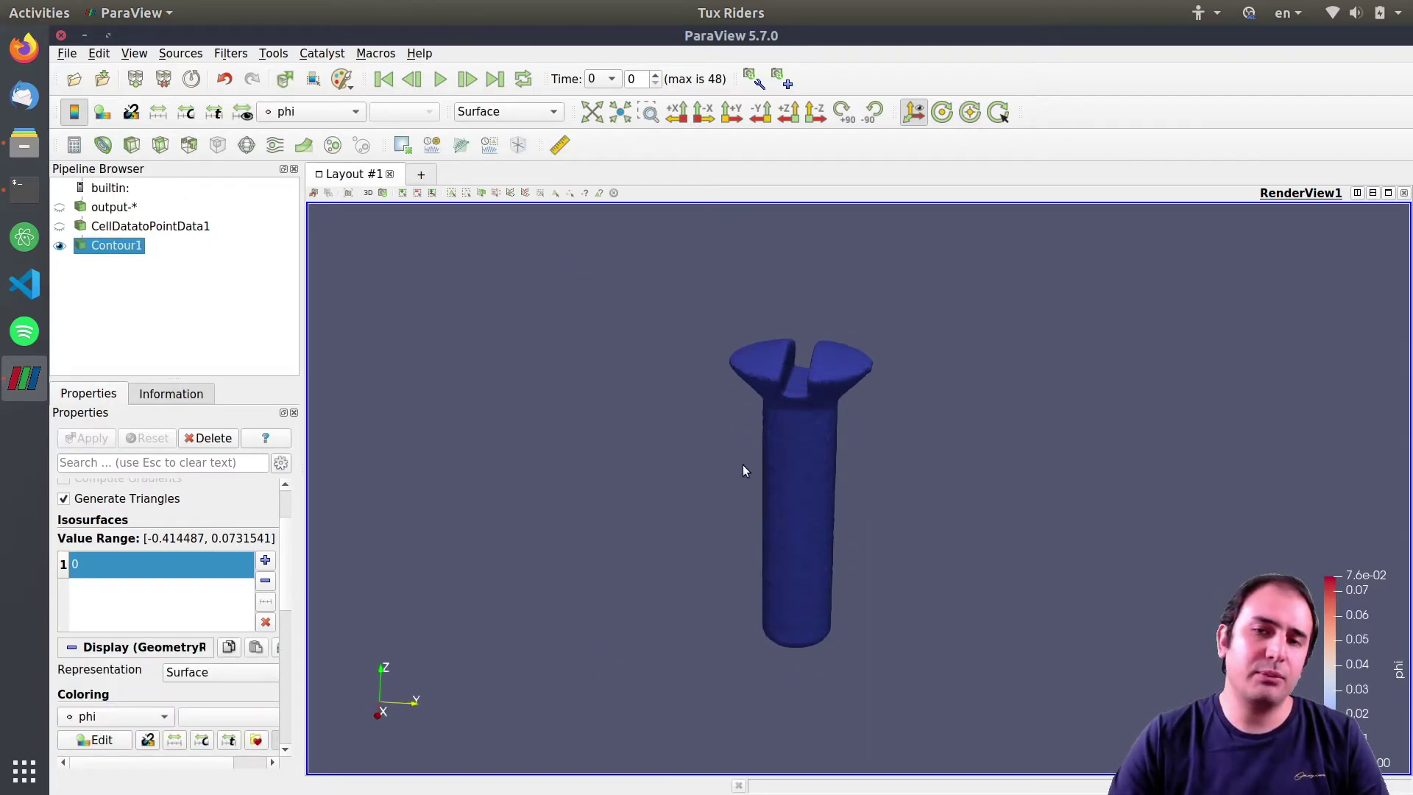
left_click_drag(752, 471, 779, 439)
right_click_drag(792, 412, 821, 504)
middle_click_drag(758, 469, 780, 443)
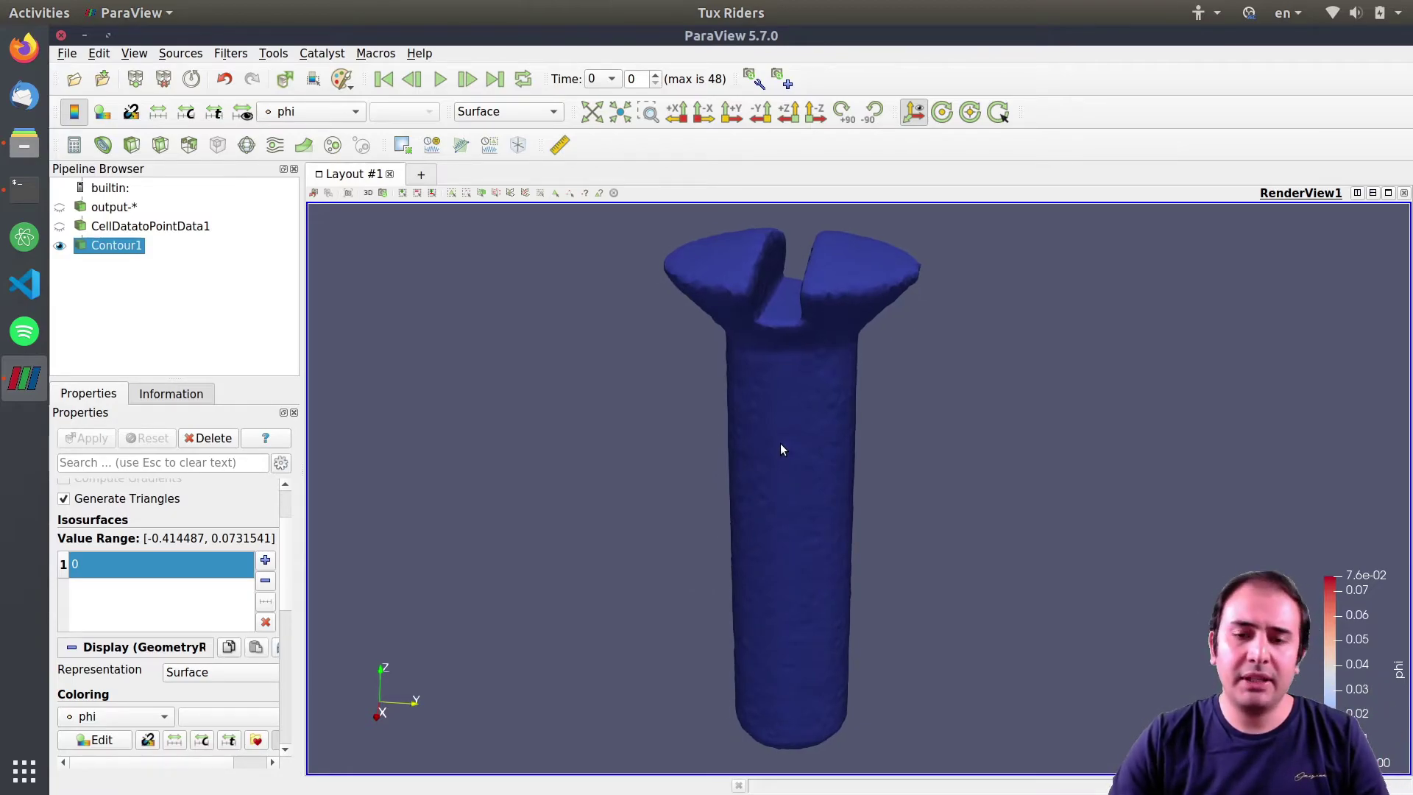
left_click_drag(785, 401, 787, 406)
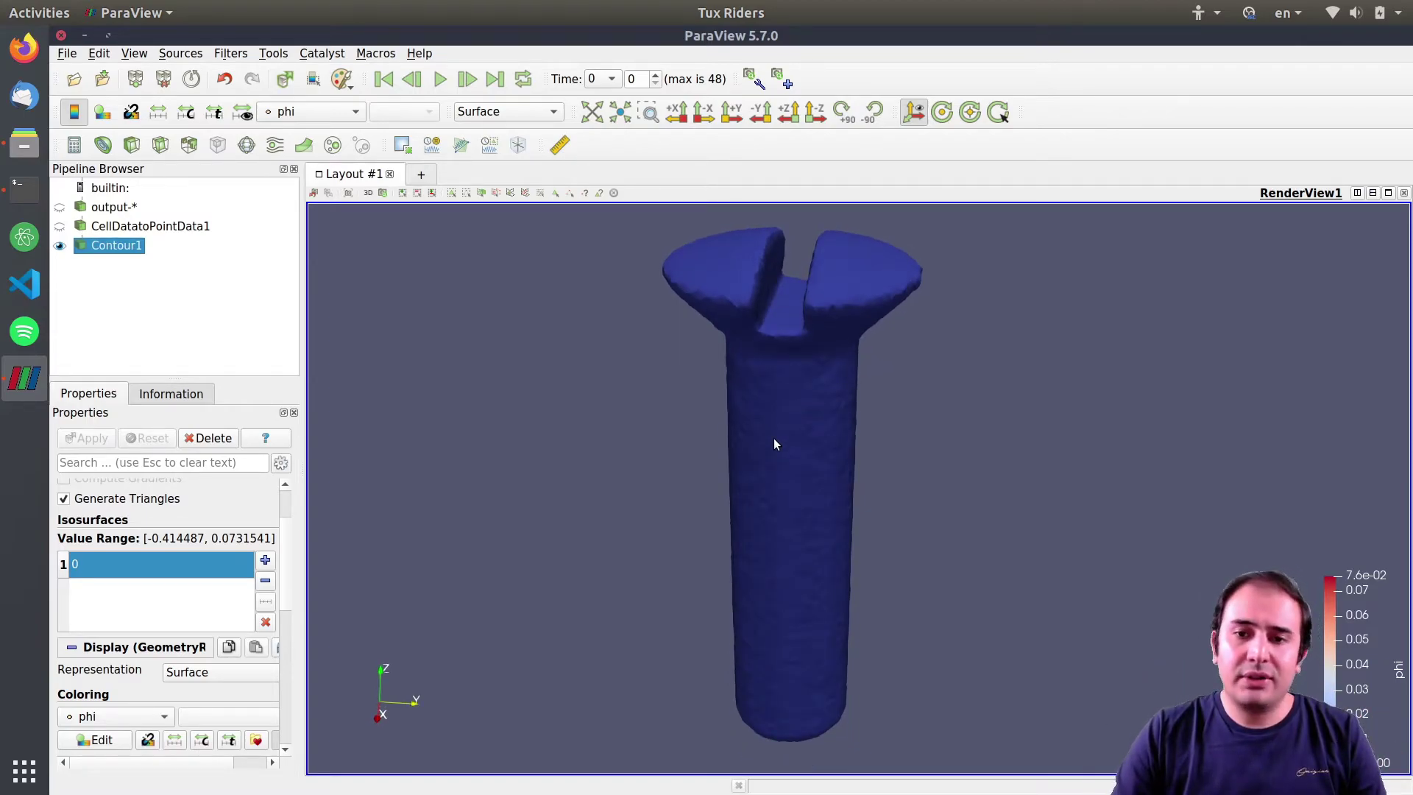
left_click(131, 145)
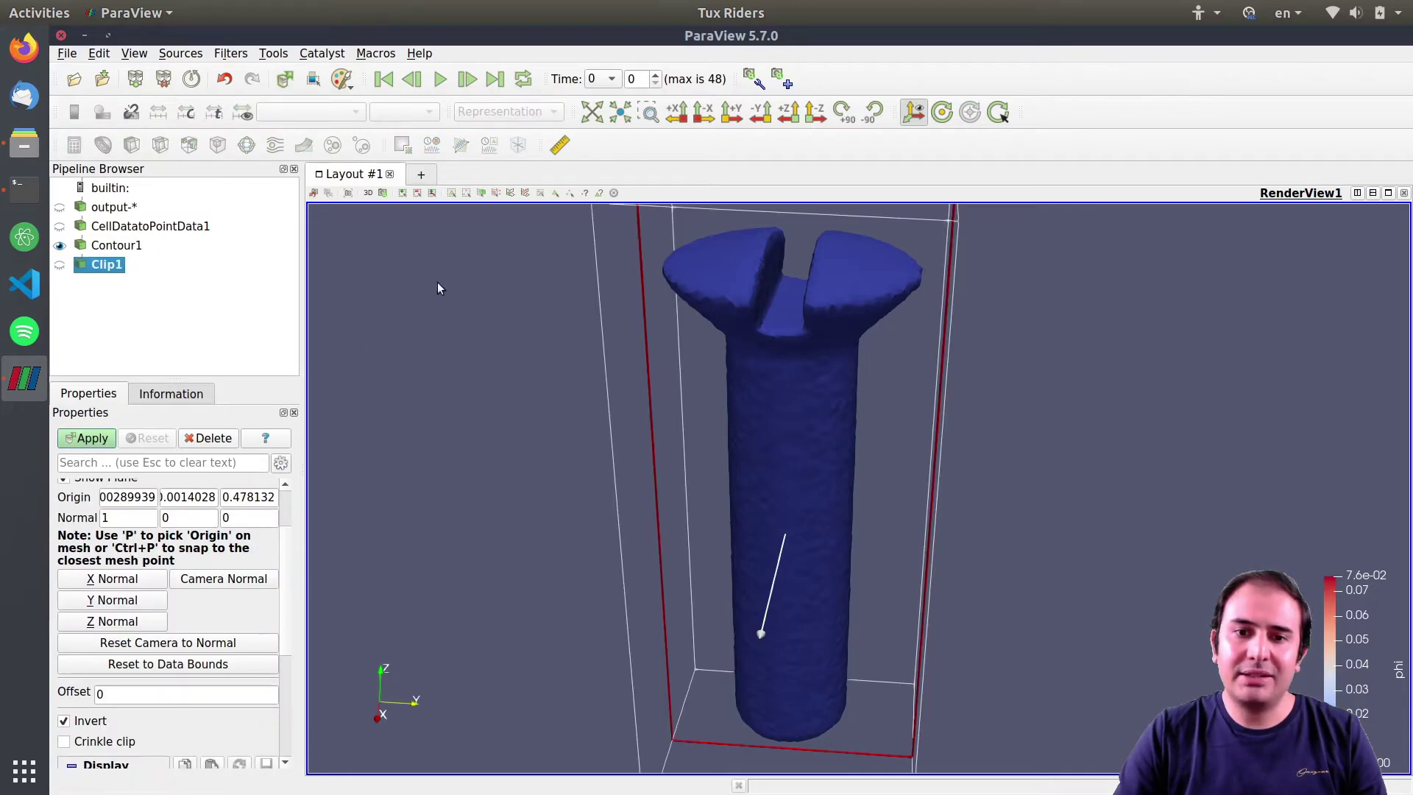
scroll(106, 522, "up", 2)
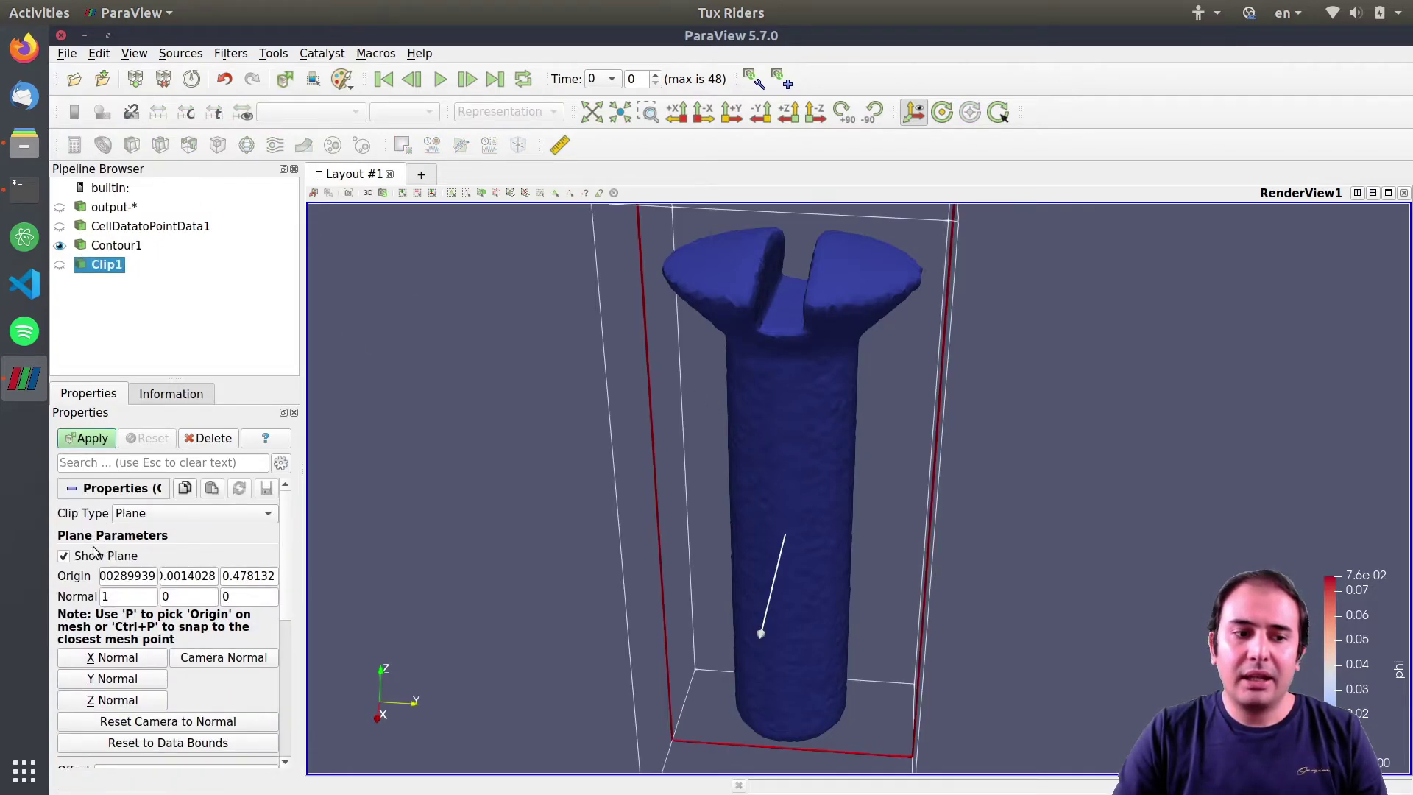
left_click(95, 555)
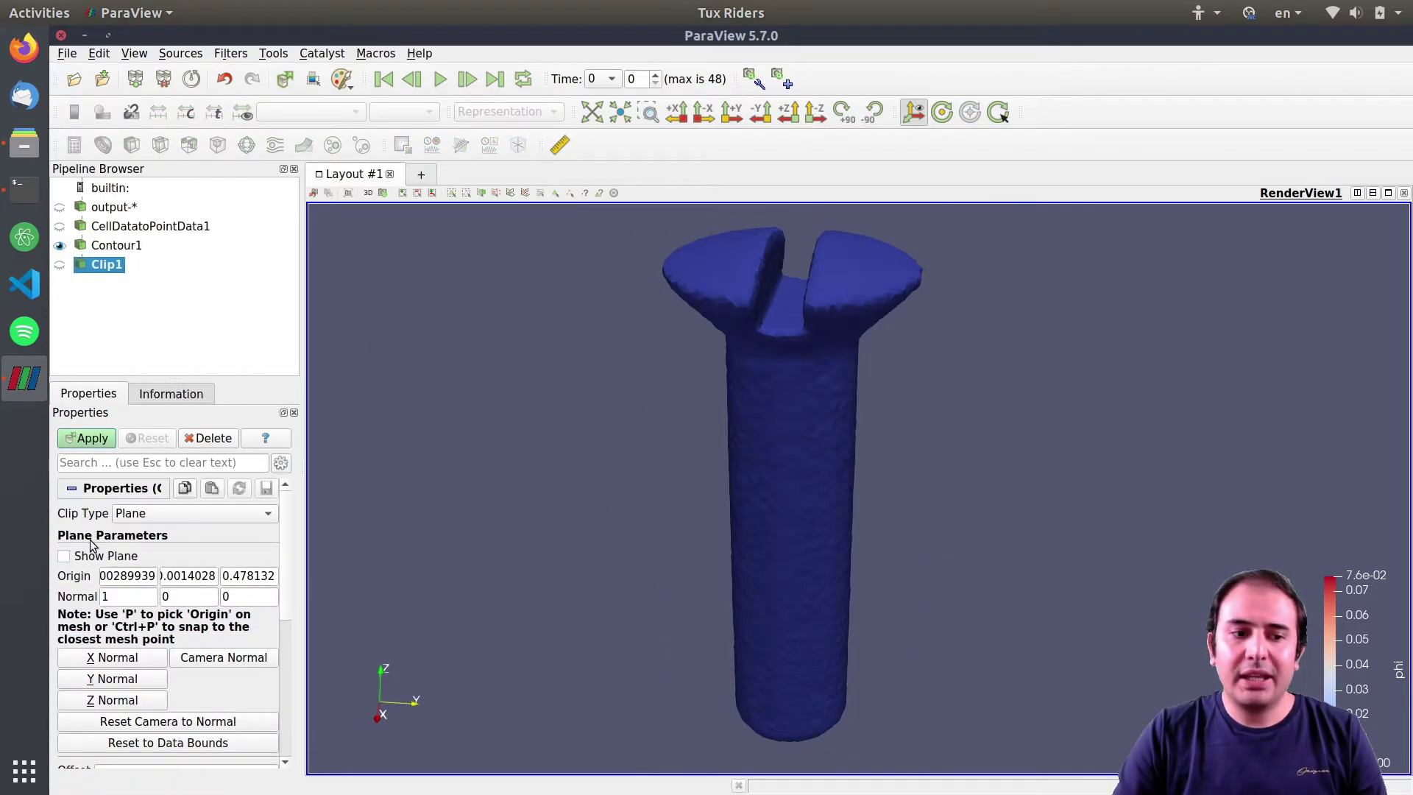
left_click(101, 442)
left_click_drag(695, 493, 750, 489)
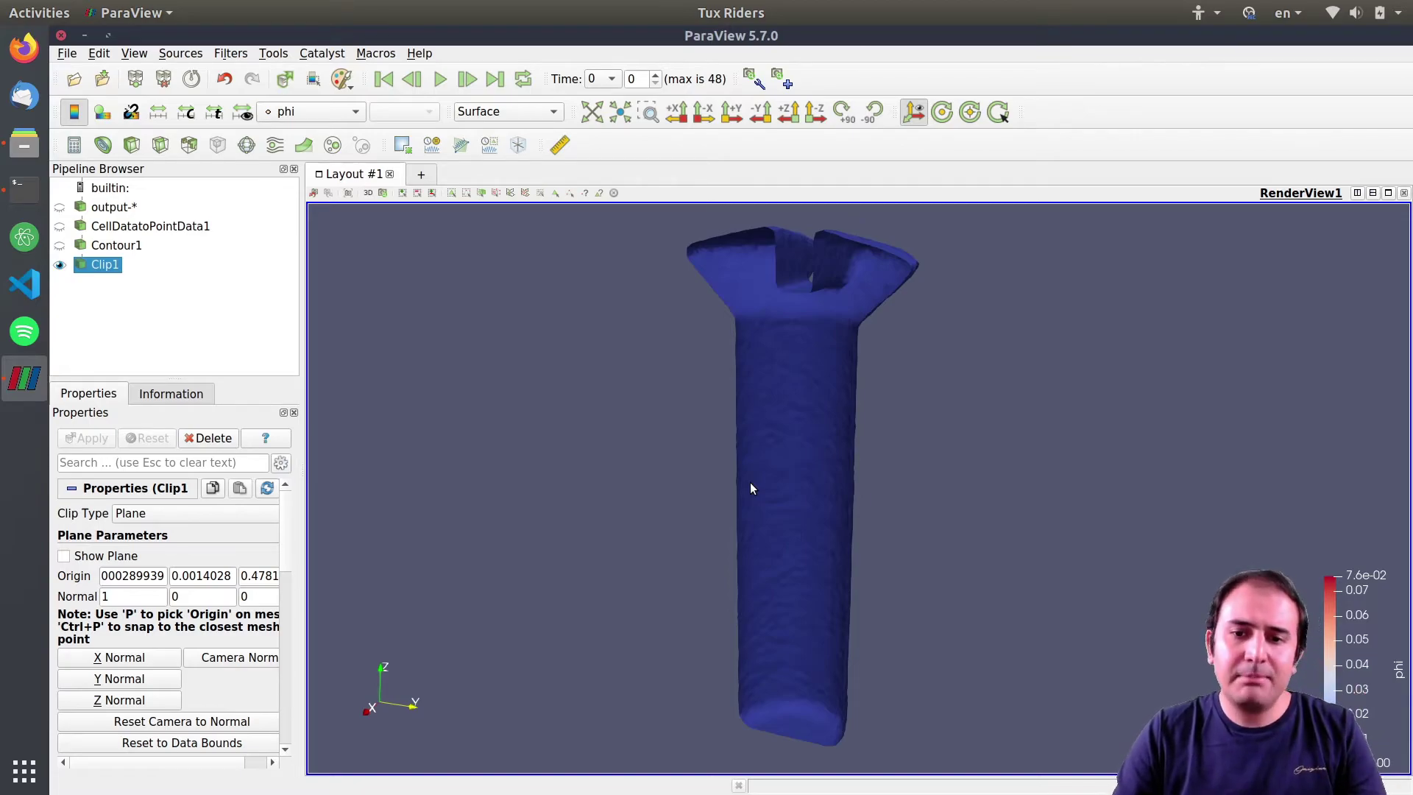
left_click_drag(752, 483, 792, 477)
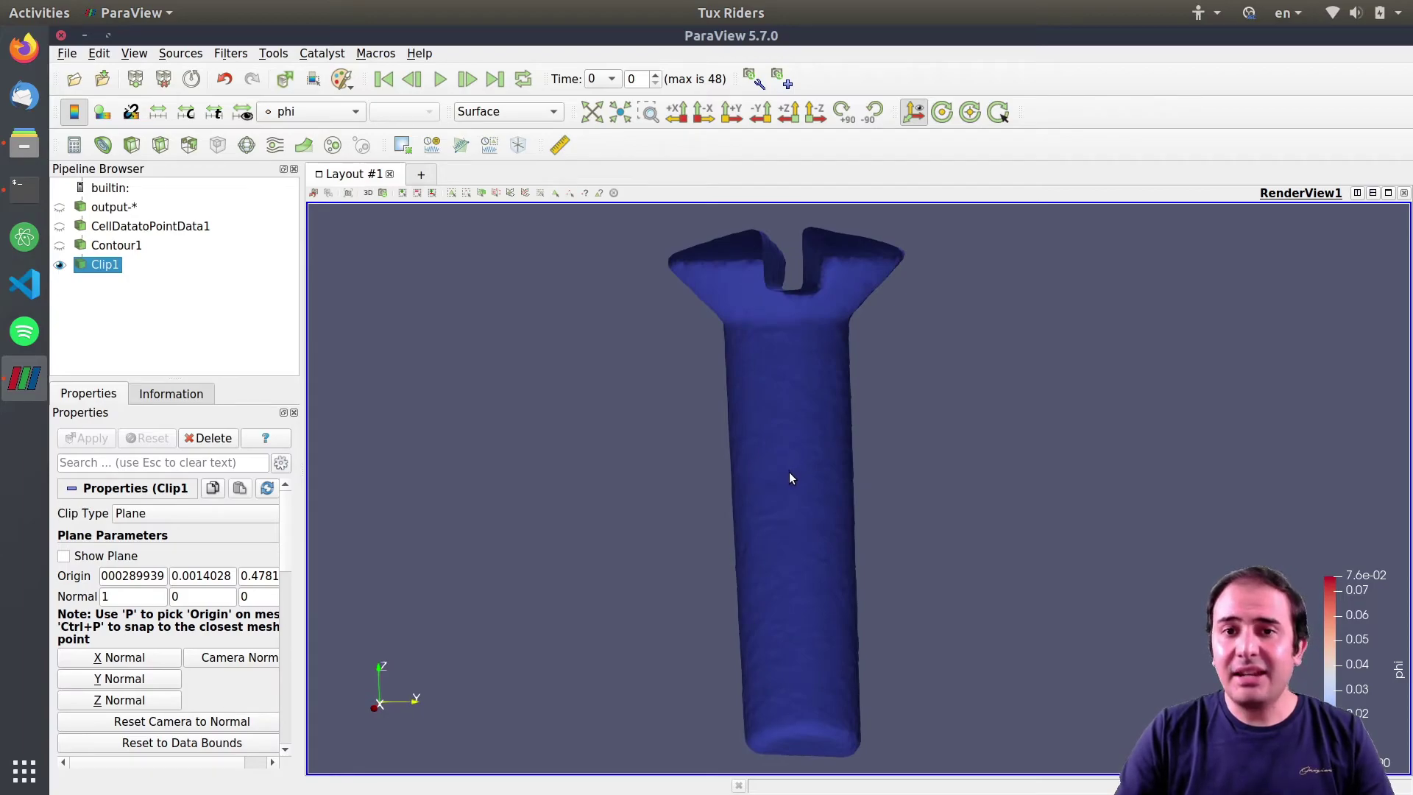
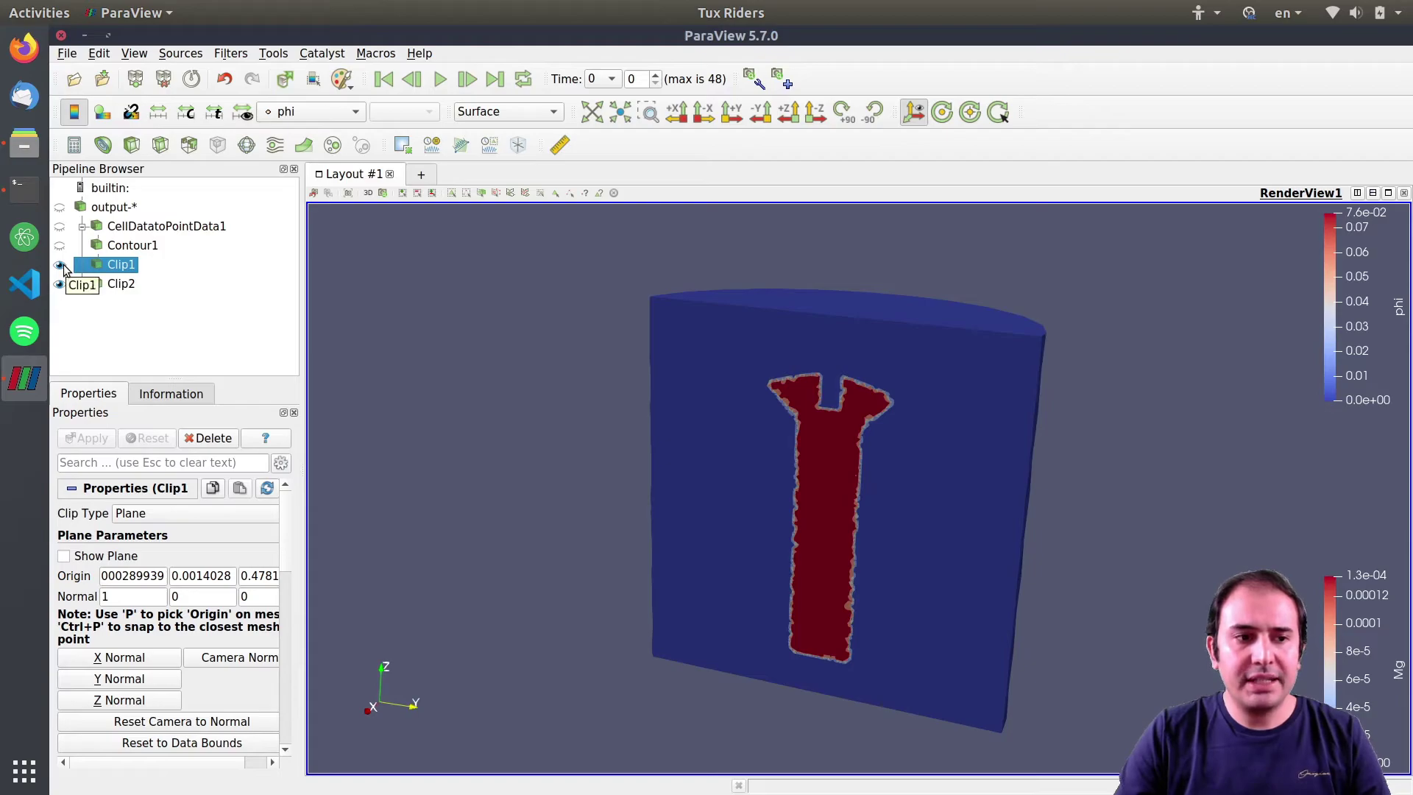
Show the full screw contour instead of its clipped version and color it with Solid Color
left_click(131, 245)
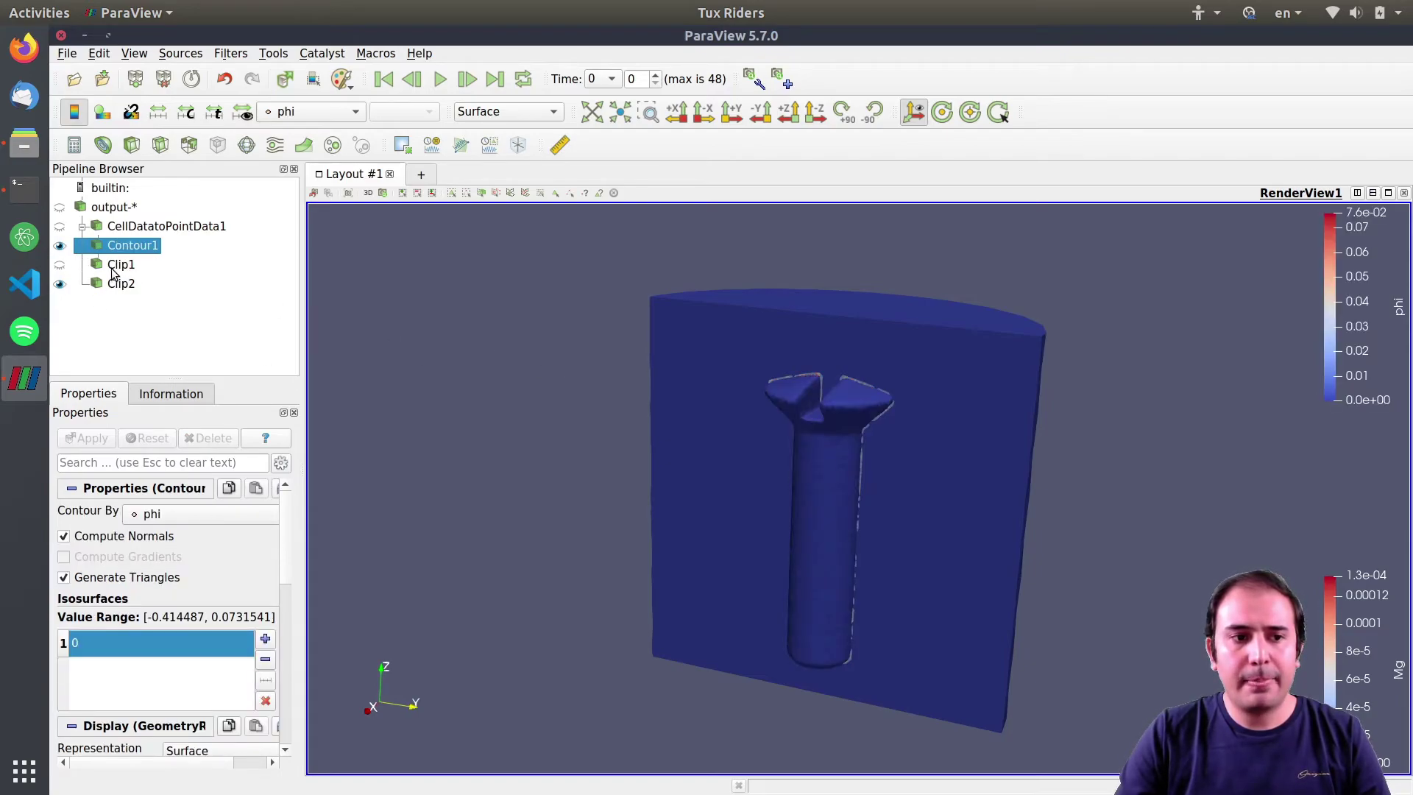
mouse_move(464, 426)
left_mouse_down()
mouse_move(438, 439)
mouse_move(486, 429)
mouse_move(460, 440)
left_mouse_up()
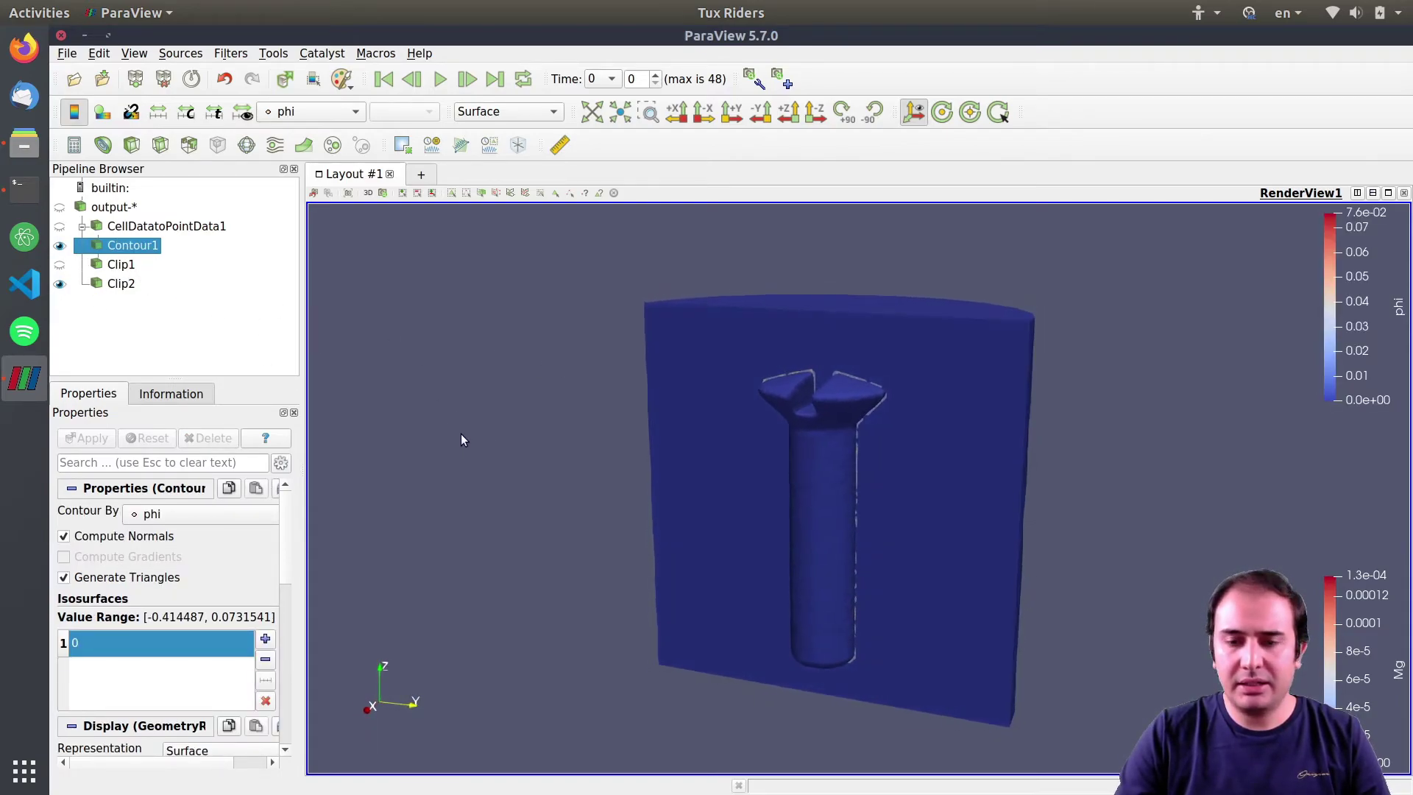
left_click(313, 111)
left_click(309, 34)
left_click_drag(901, 498, 861, 482)
scroll(880, 536, "up", 5)
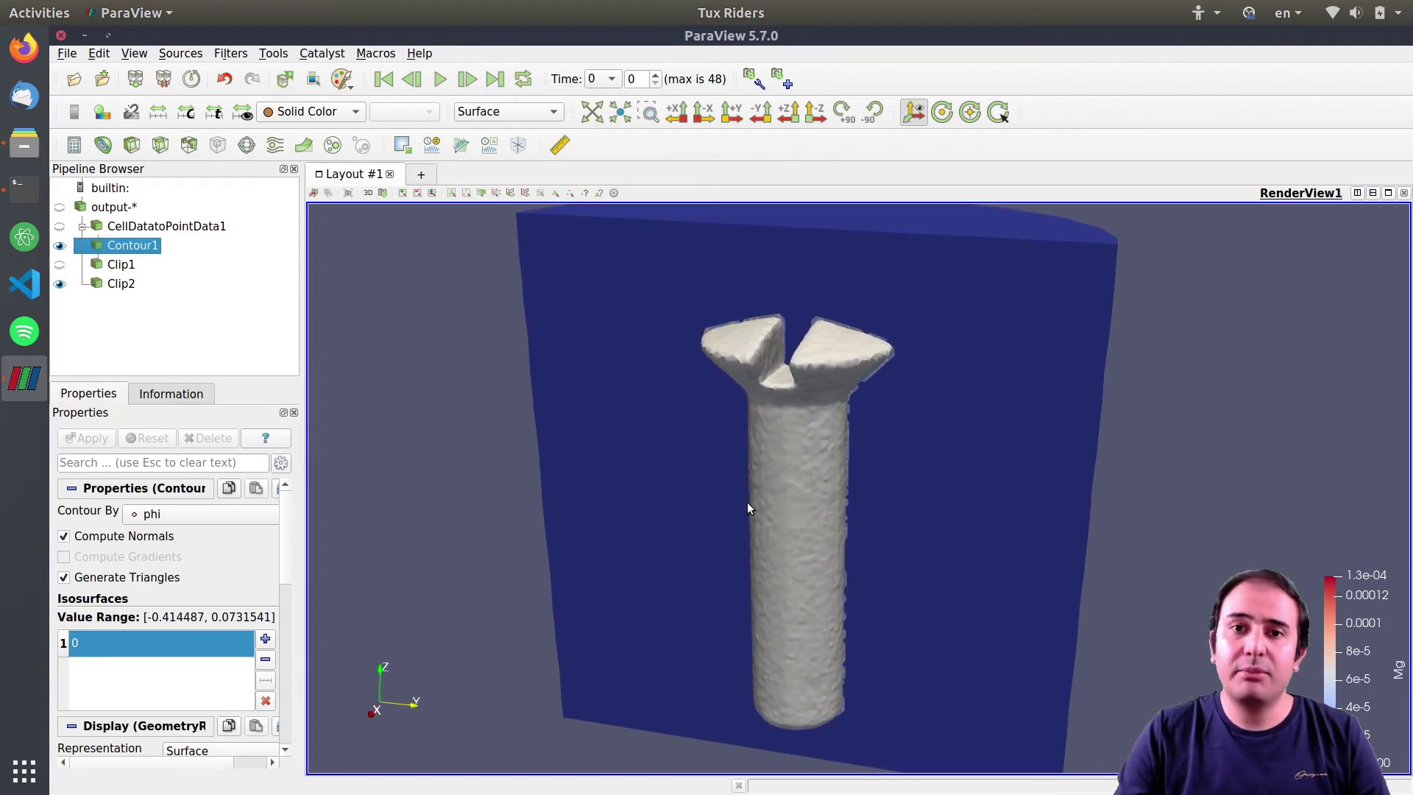
Delete the Clip1 filter applied to the contour, keeping Clip2 and Contour1 in the pipeline
left_click(117, 285)
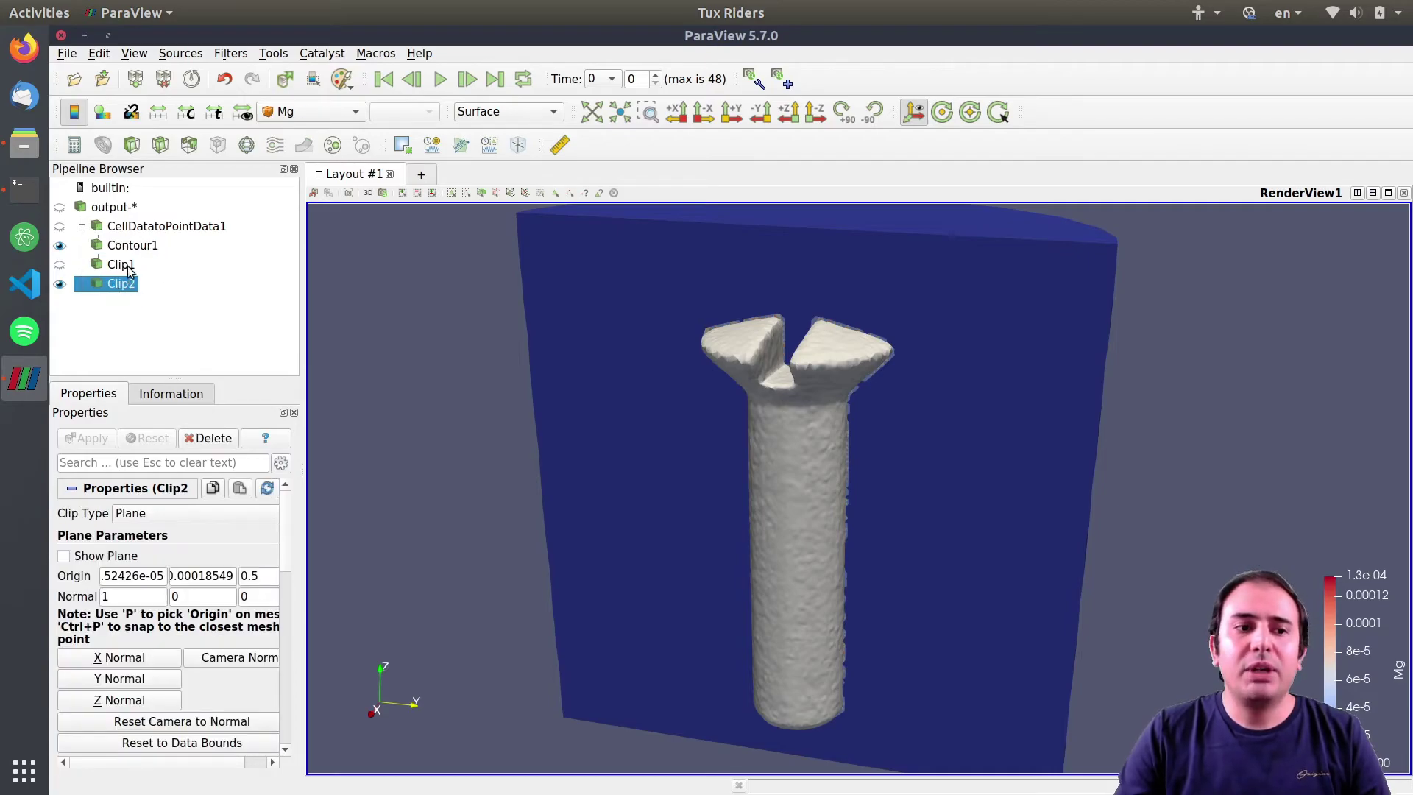
left_click(146, 250)
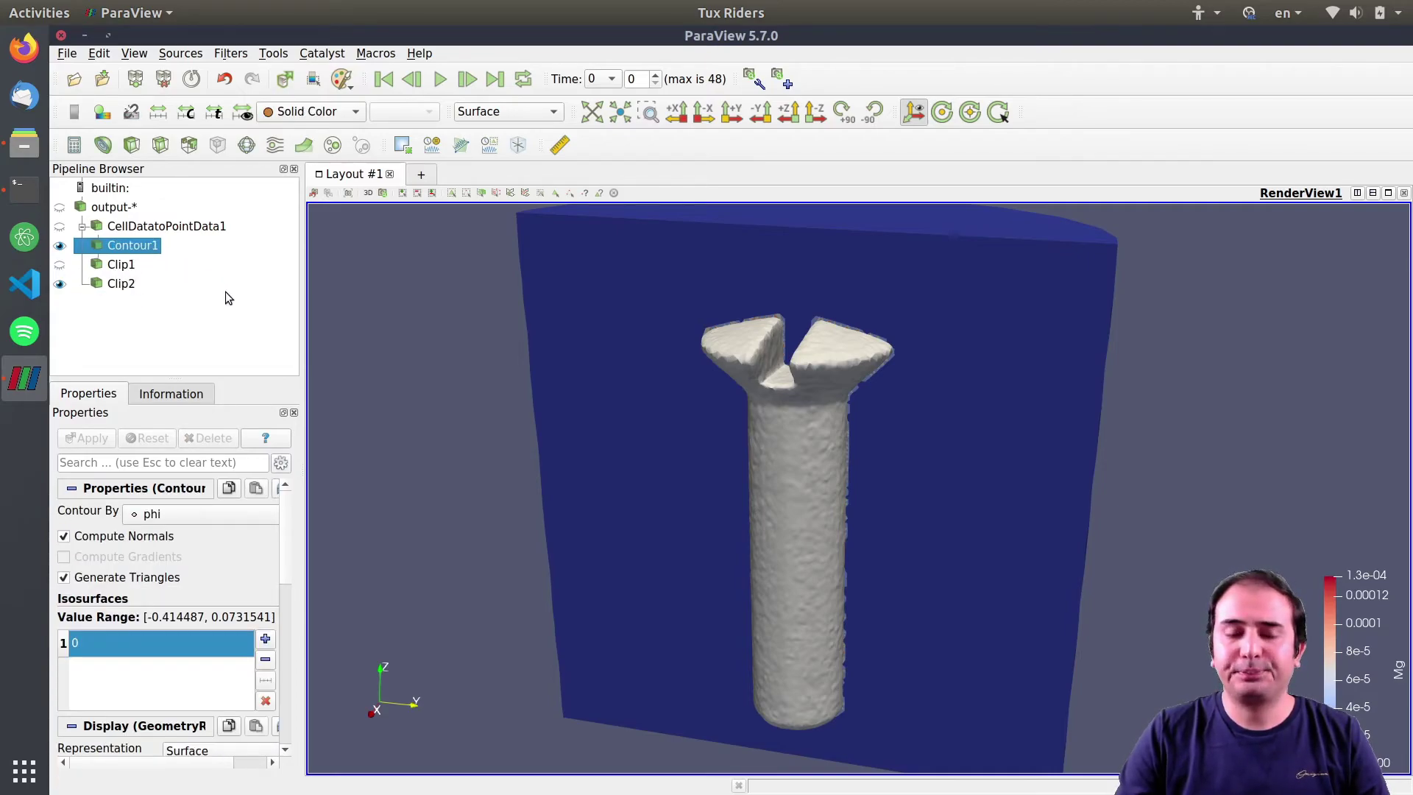
left_click(124, 267)
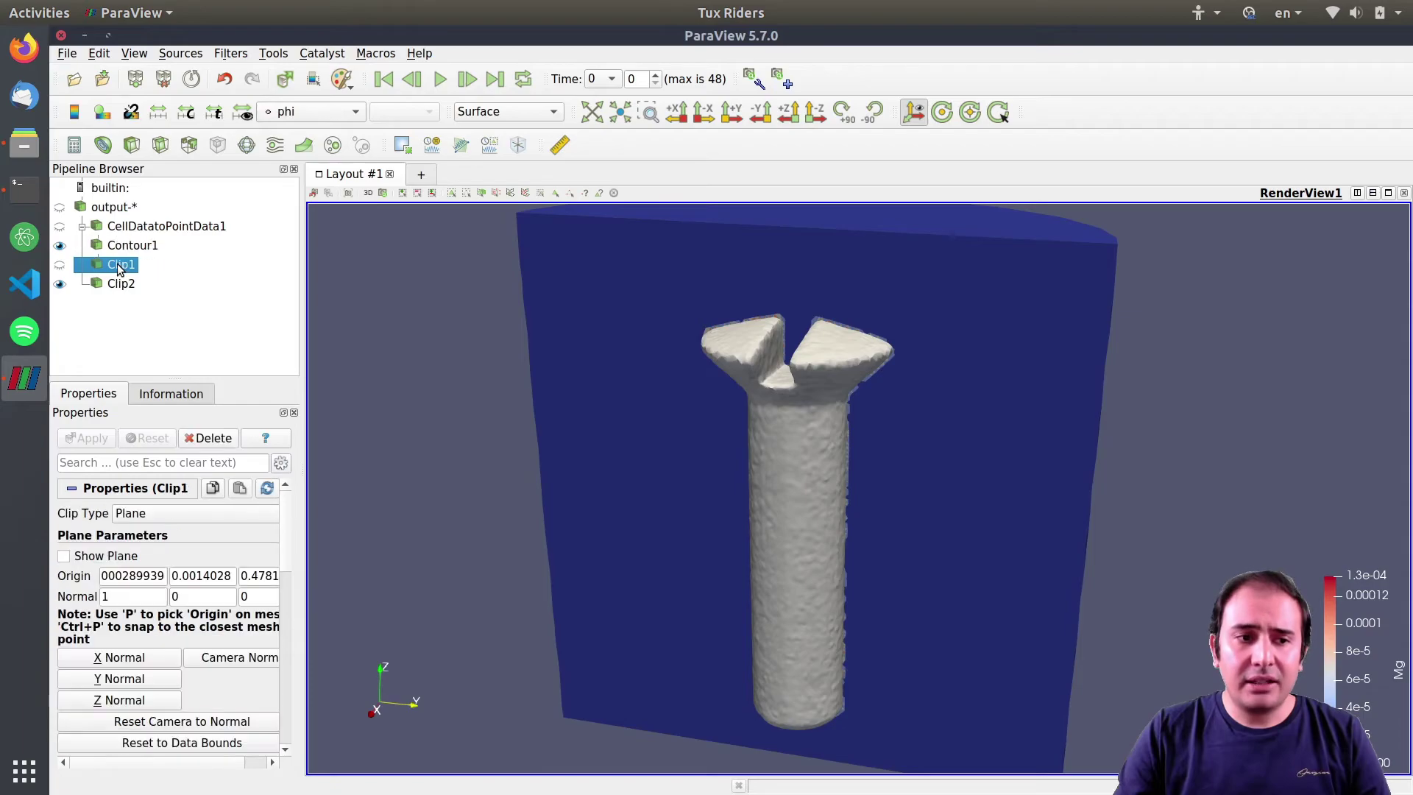
right_click(125, 268)
left_click(158, 445)
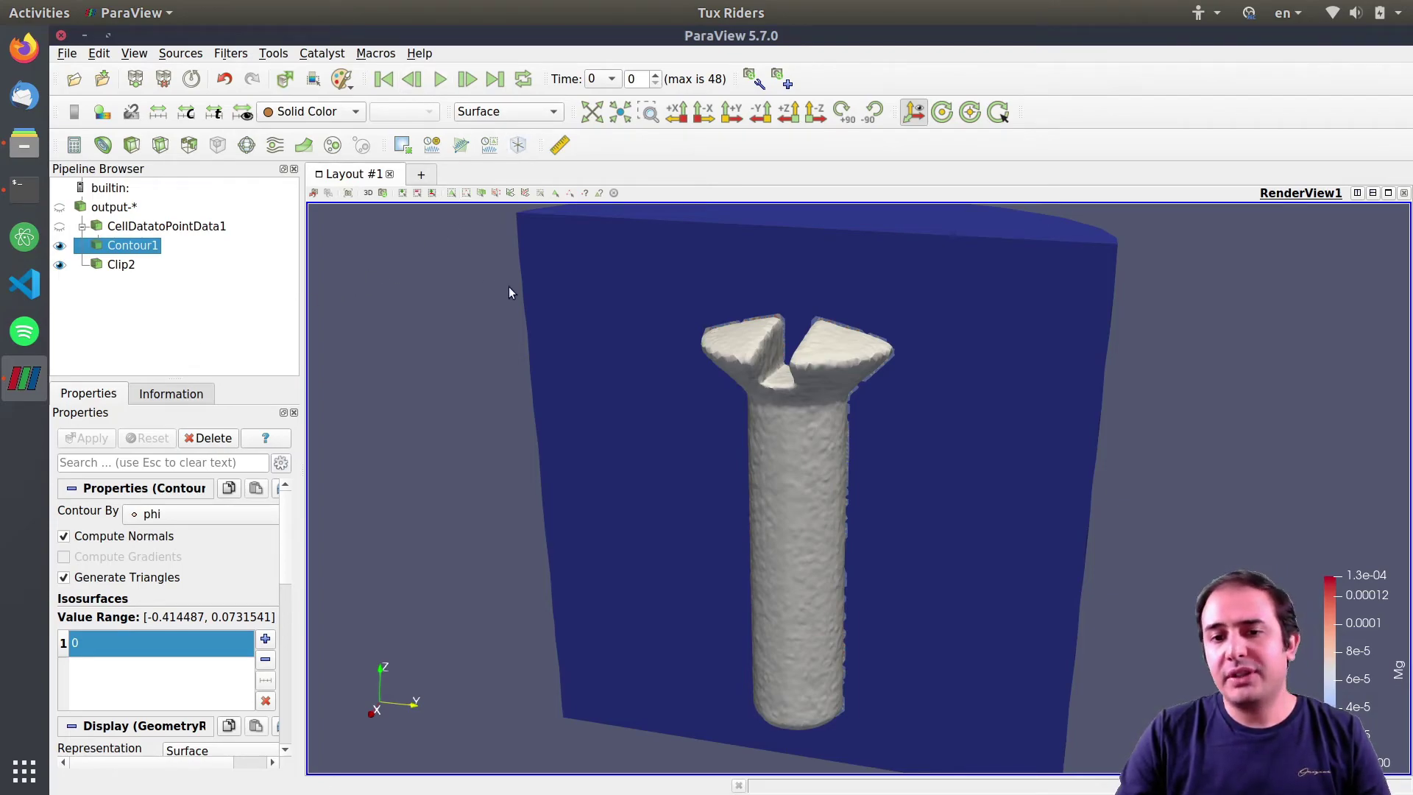
Play the corrosion time series from the start and pause it at time step 18
left_click_drag(706, 400, 711, 404)
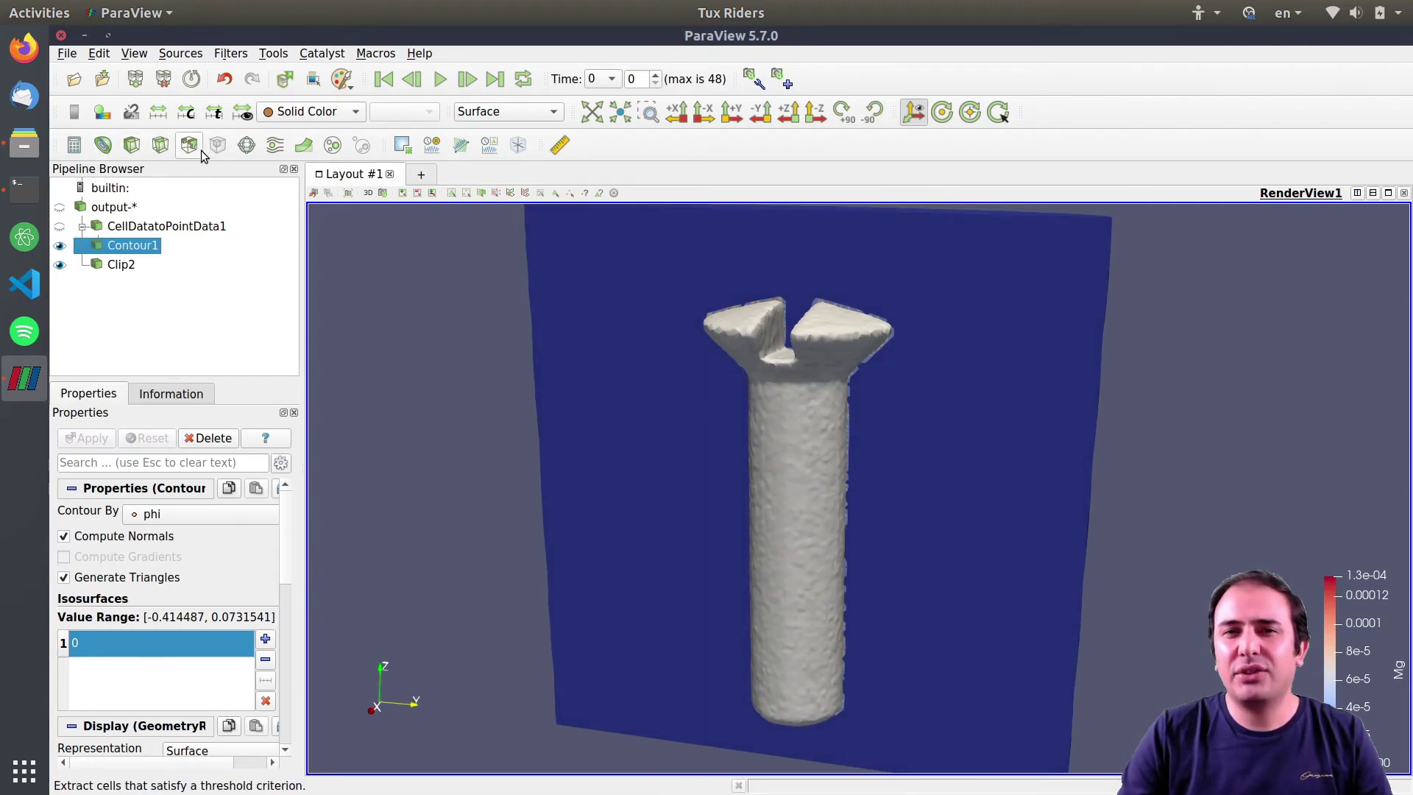
left_click(439, 79)
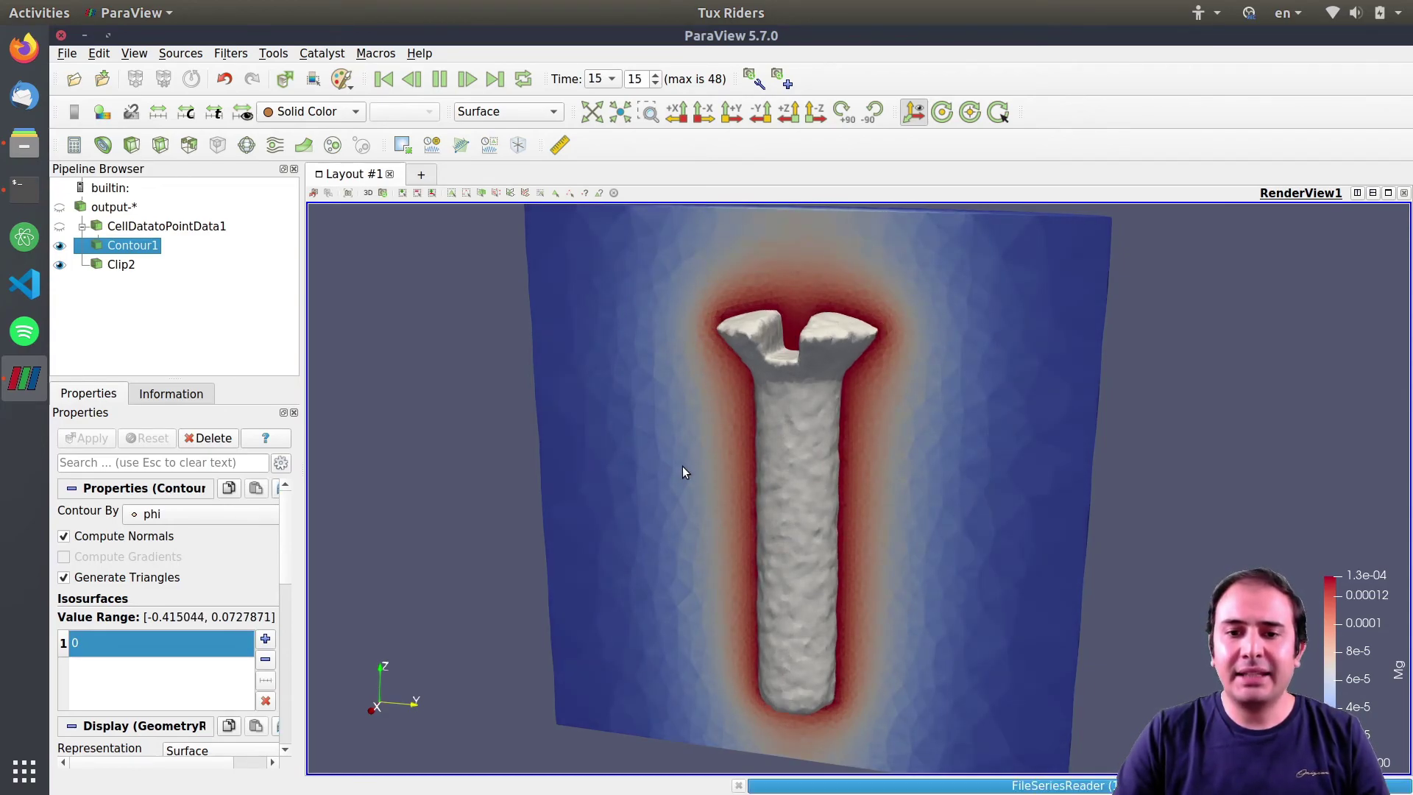
left_click(438, 79)
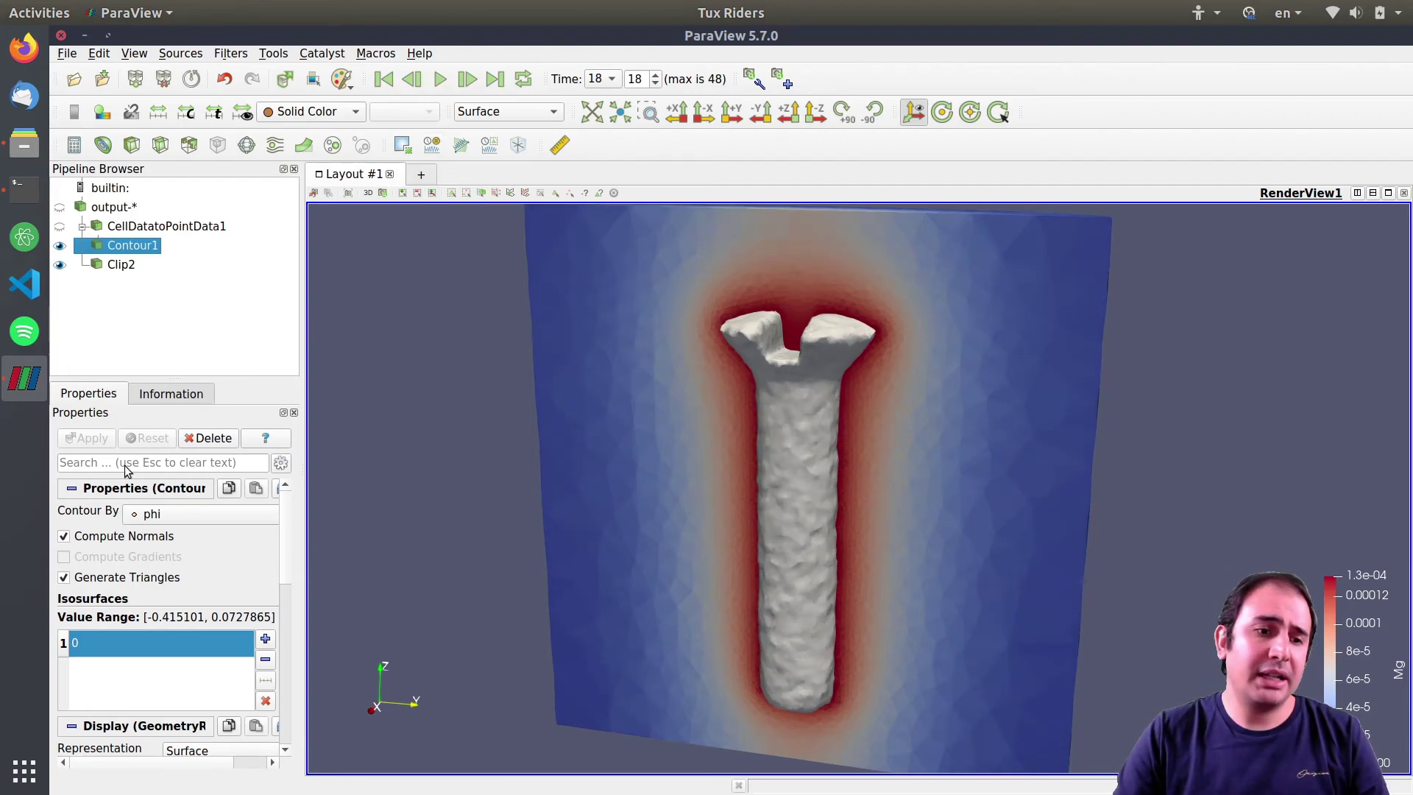